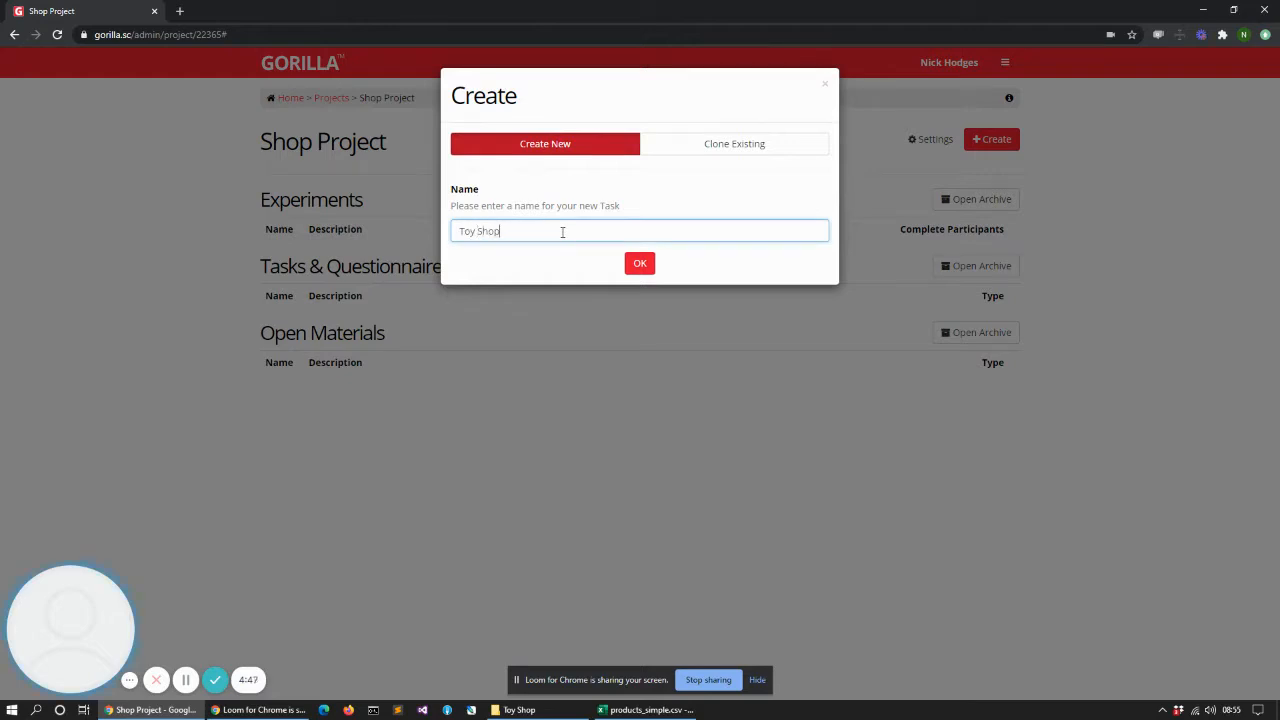
Step: Create the new task with the name Toy Shop
click(640, 263)
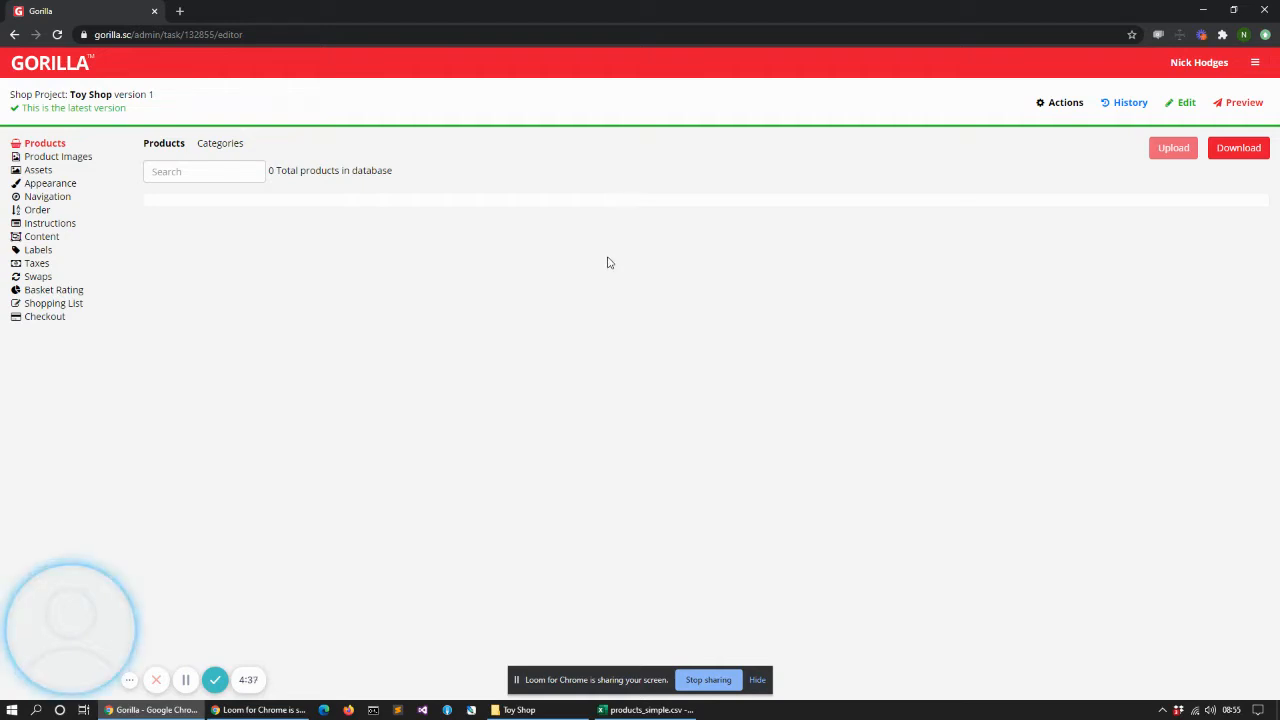
Step: Switch to products_simple.csv in Excel and fit all columns to the width of their contents
key(alt+Tab)
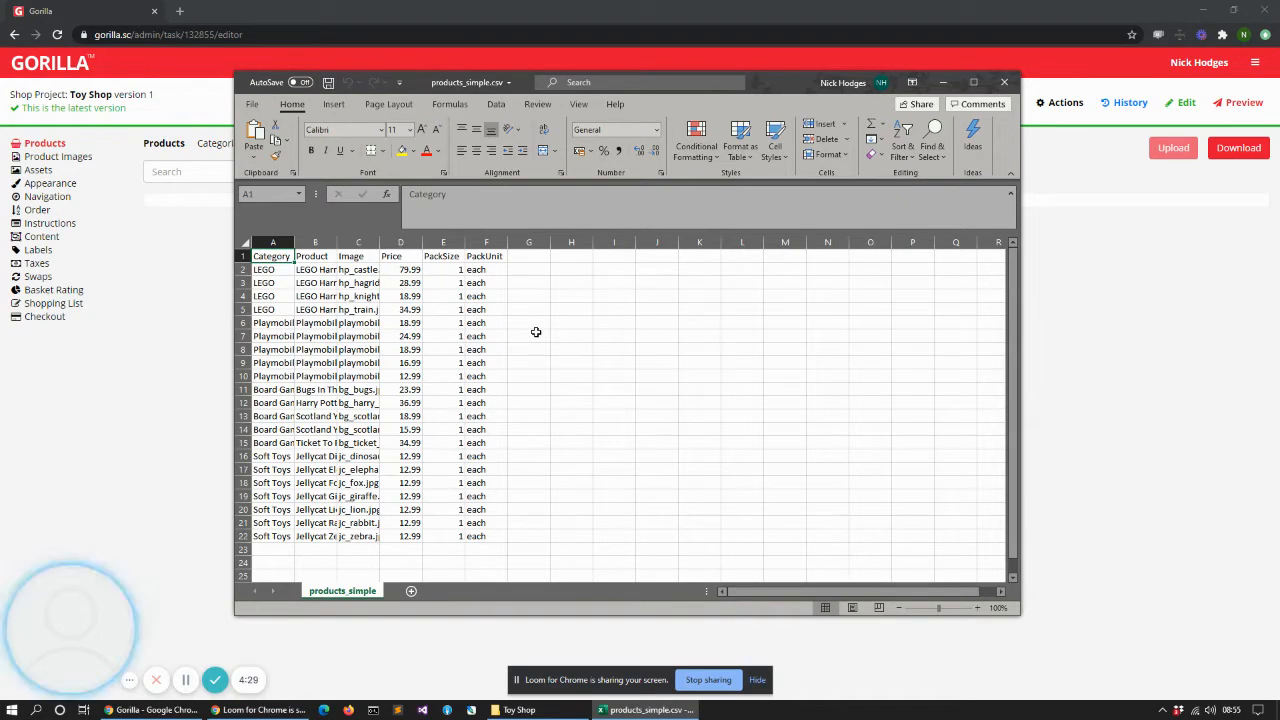
click(244, 241)
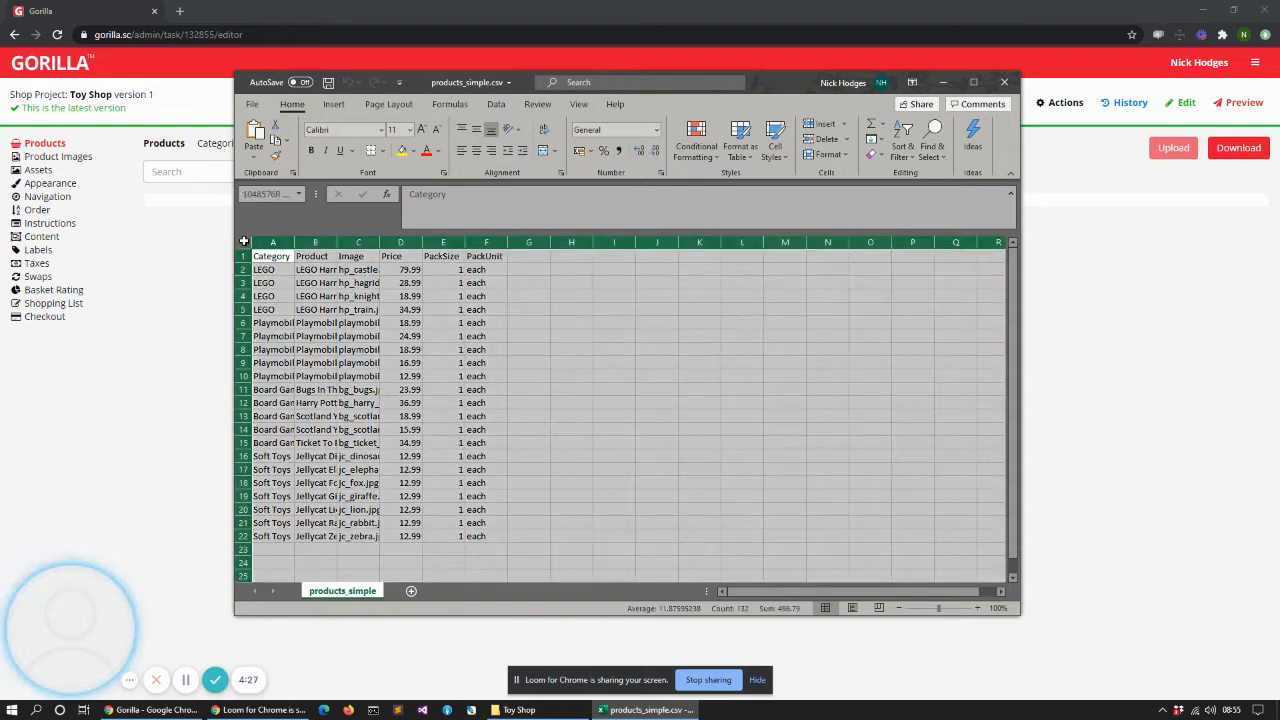
double_click(294, 242)
click(327, 258)
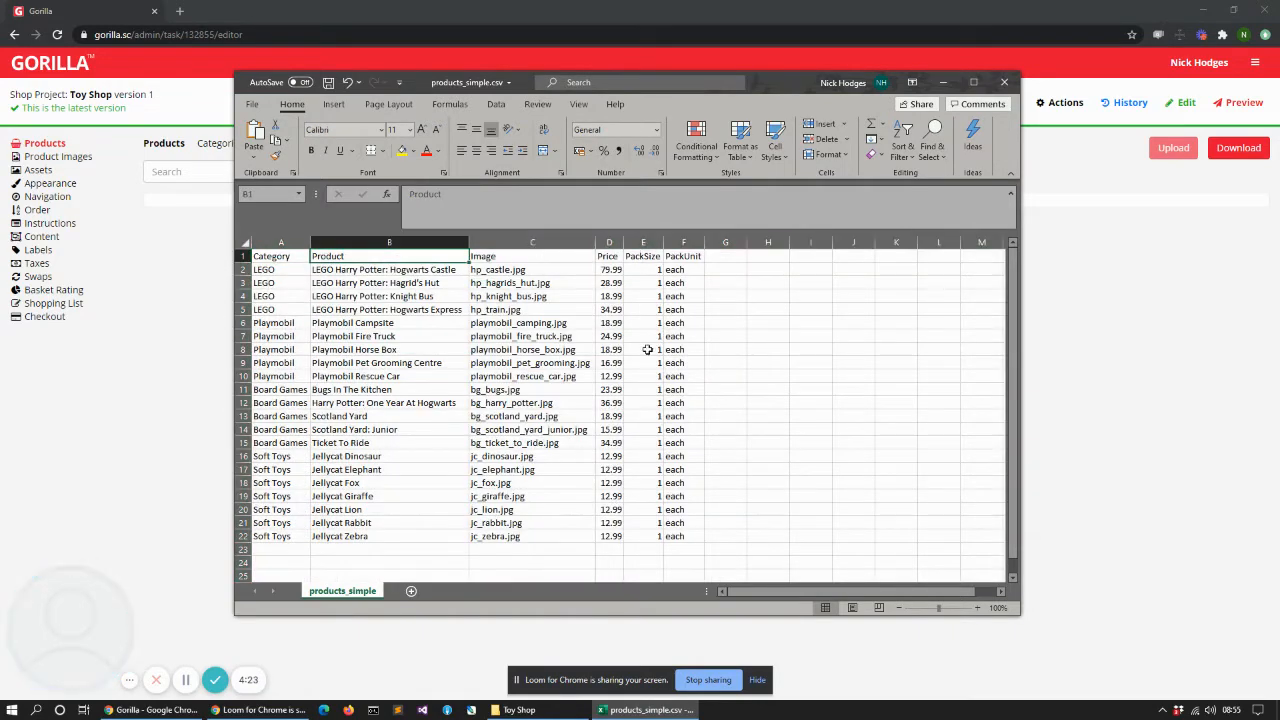
Step: Examine the Product, Image, Price, PackSize and Category columns of the product spreadsheet
click(341, 242)
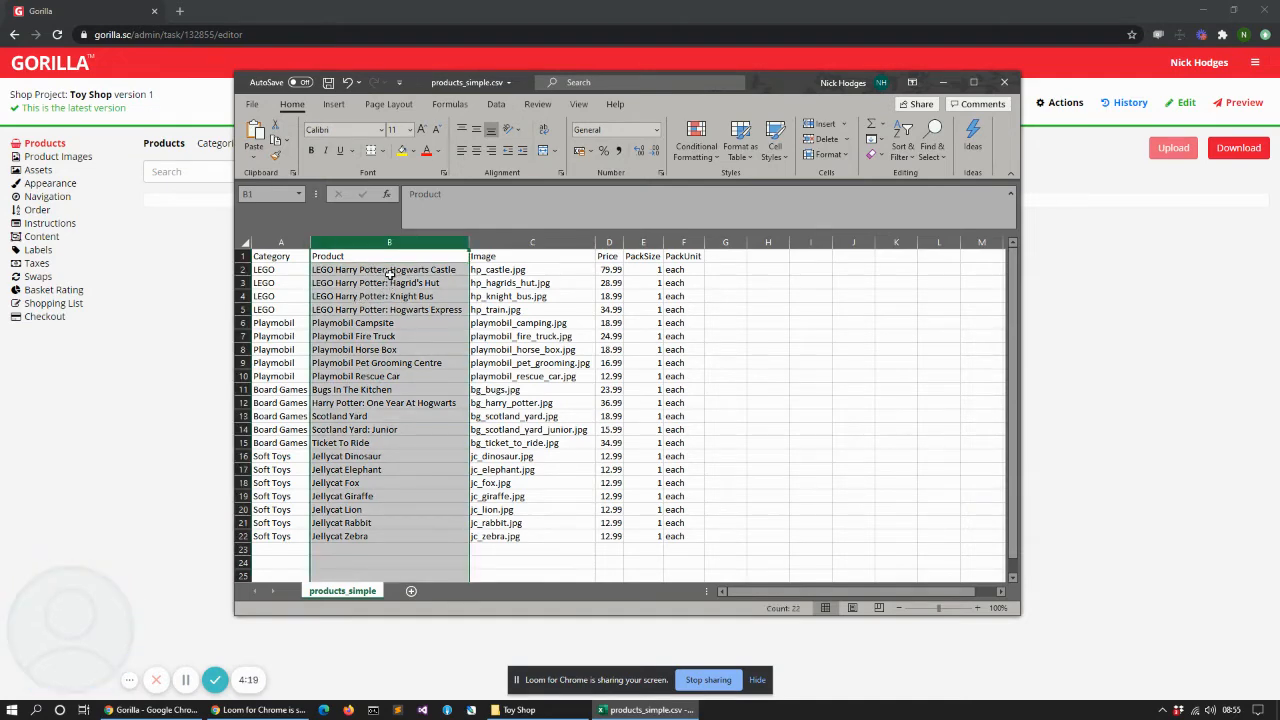
click(516, 270)
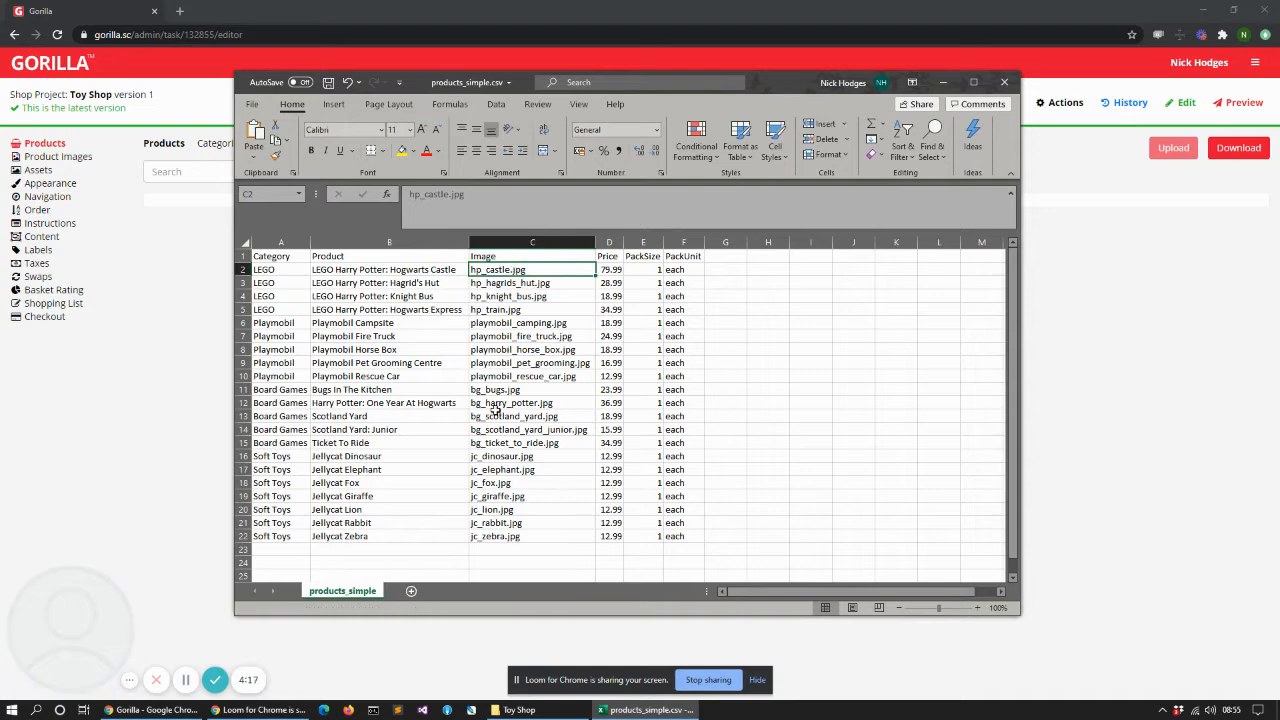
click(610, 241)
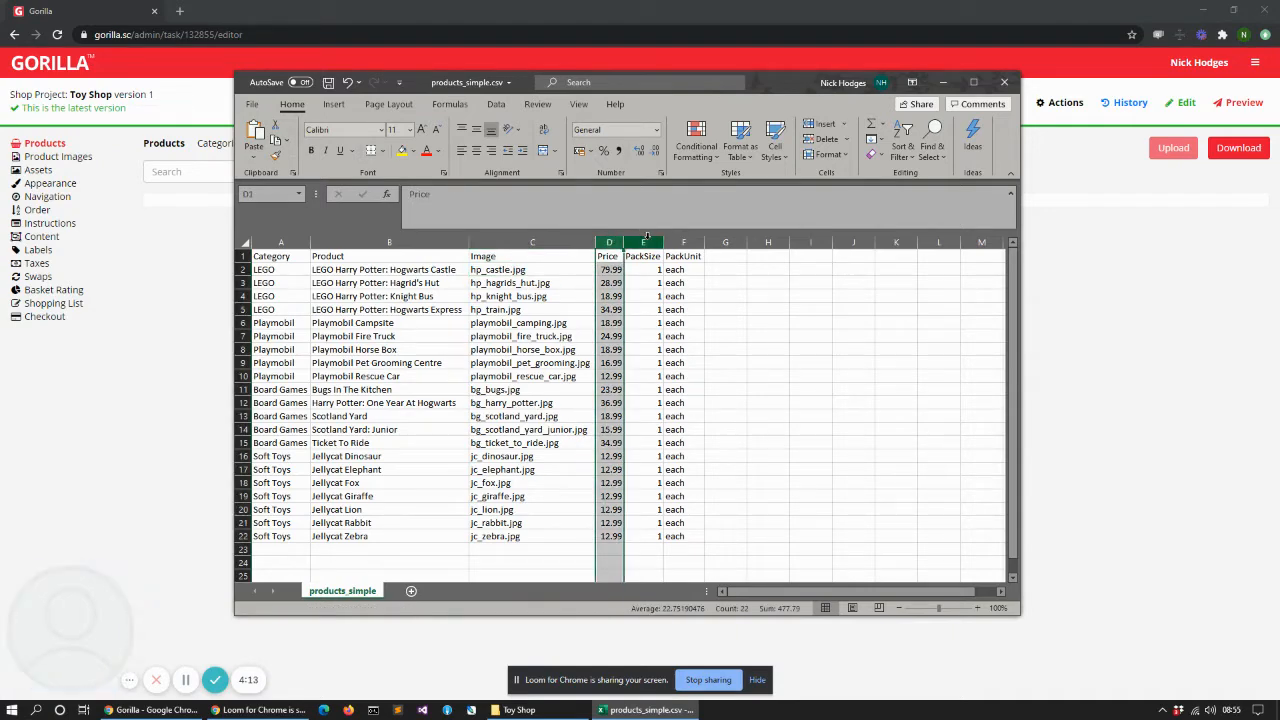
click(648, 241)
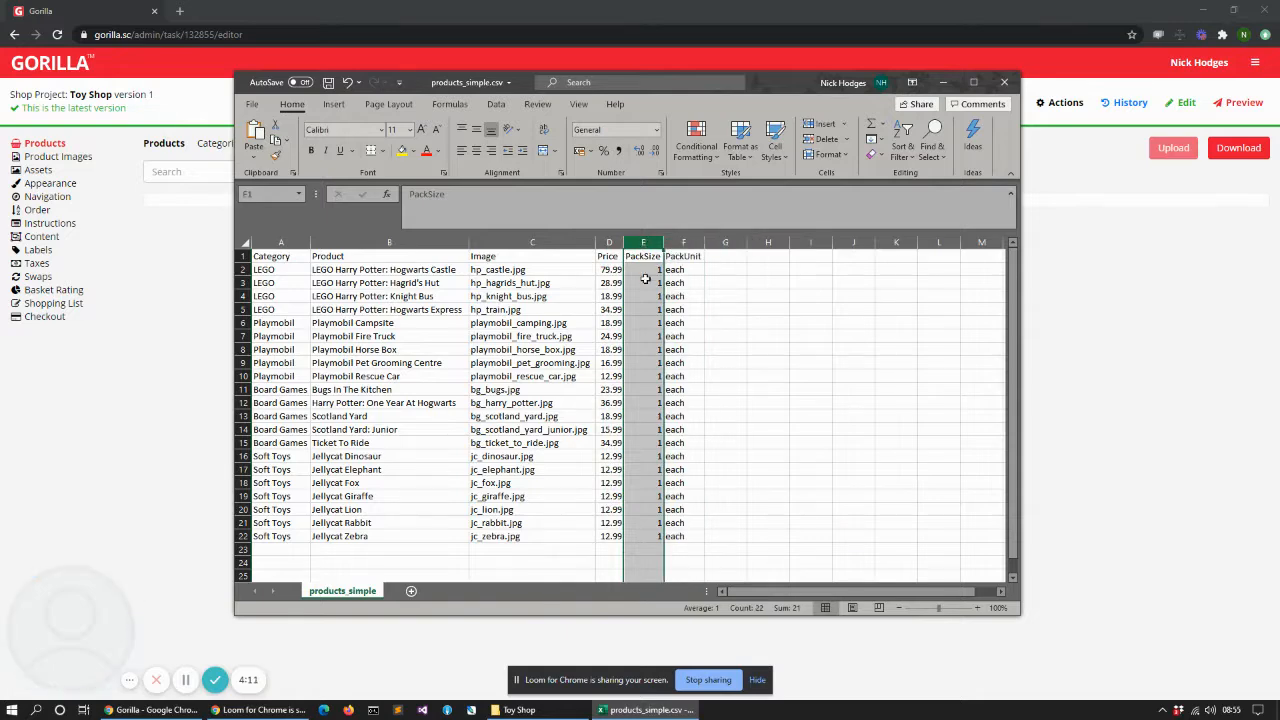
click(645, 269)
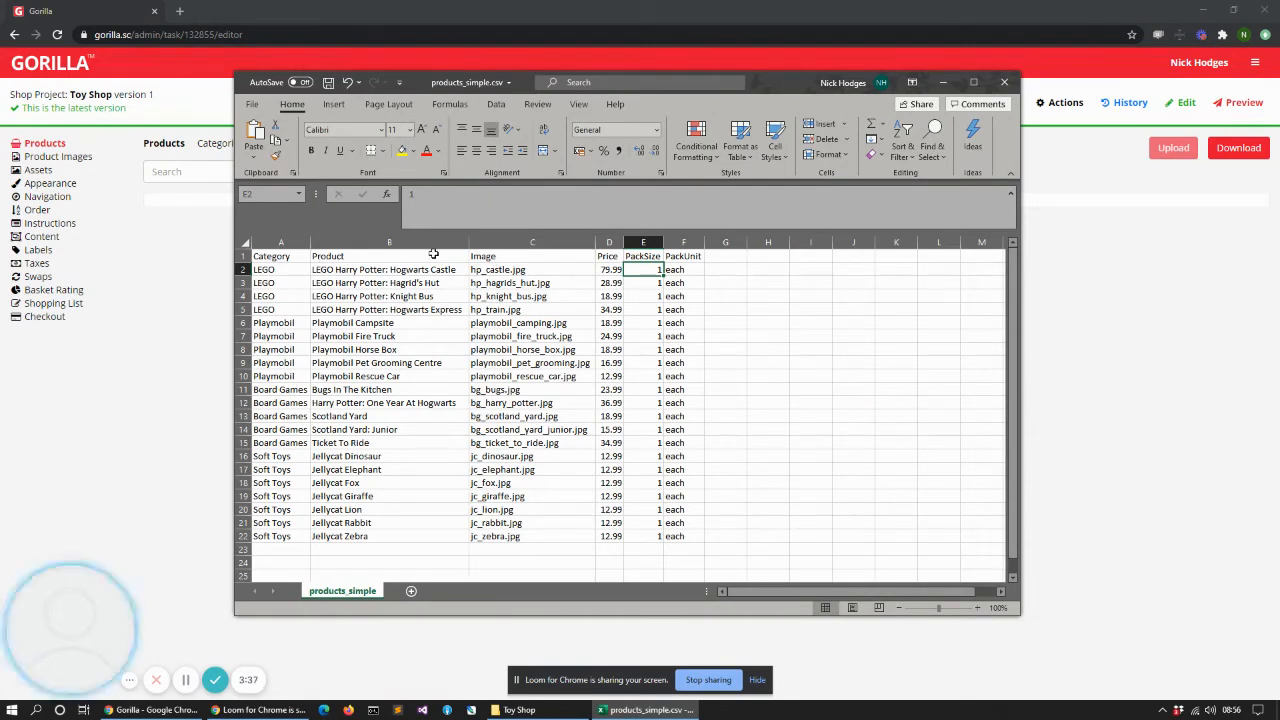
click(290, 256)
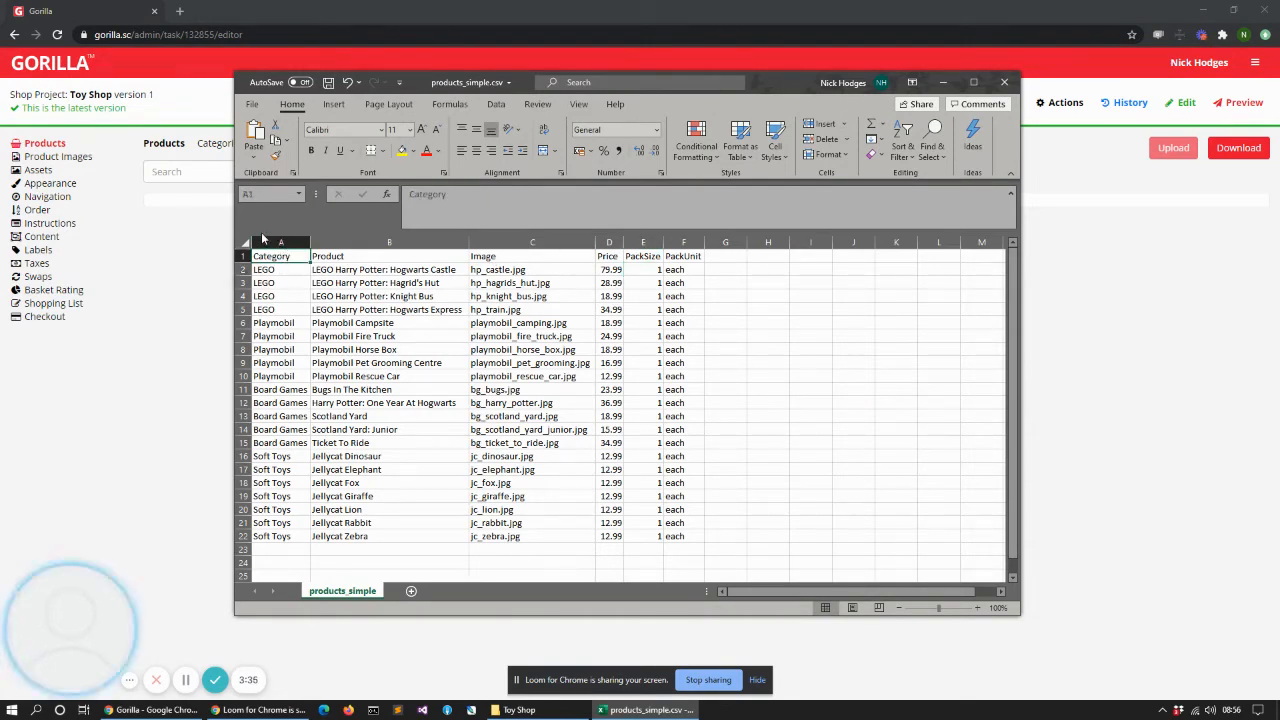
drag(275, 387, 269, 431)
click(267, 439)
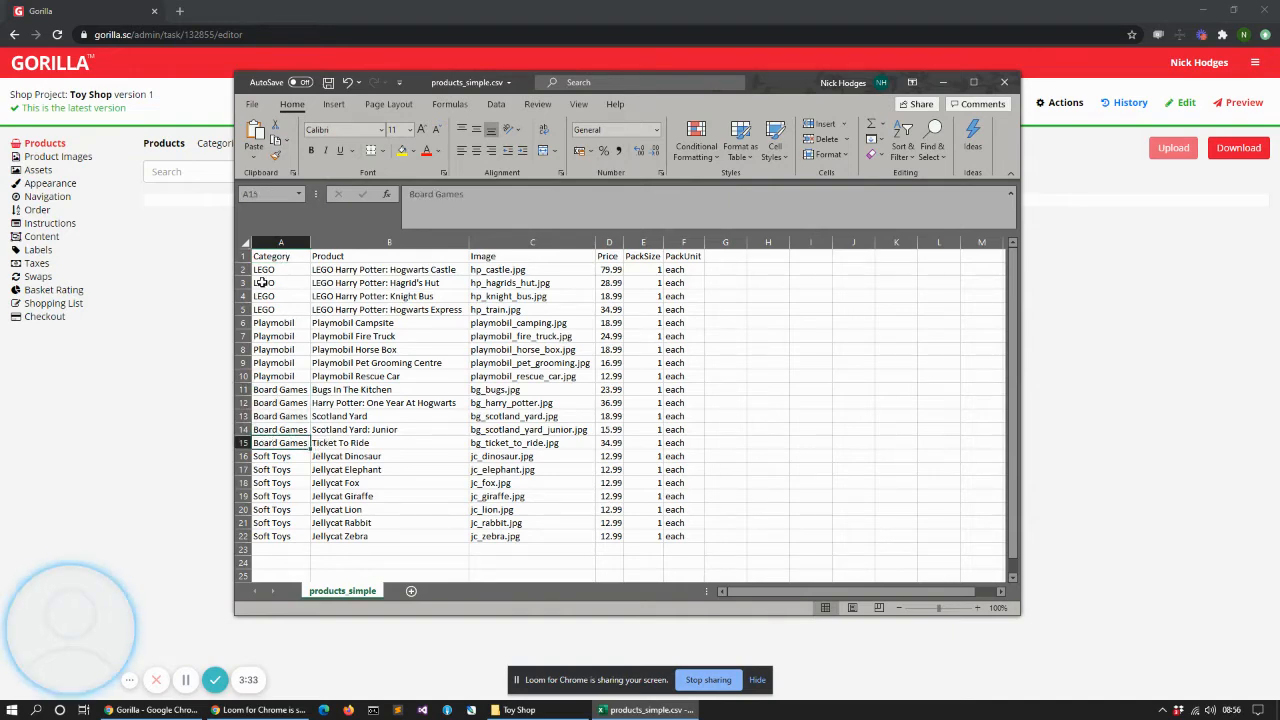
click(277, 257)
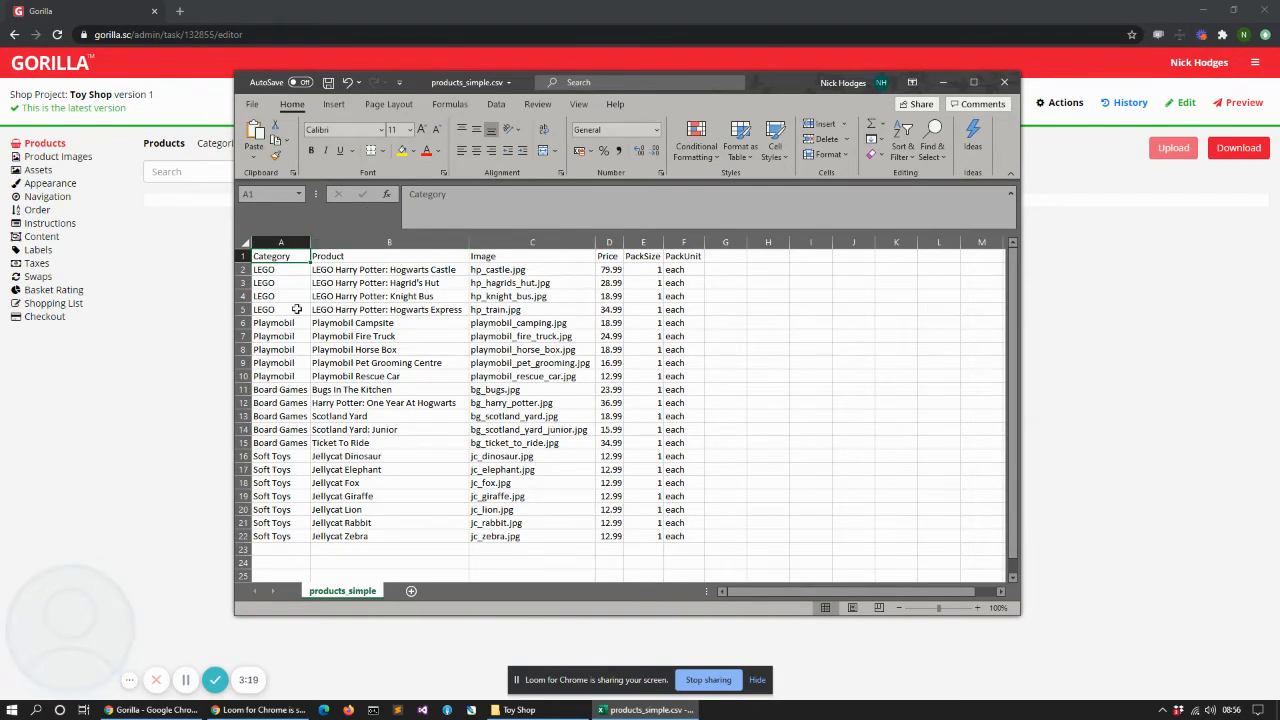
Step: Compare the Image column's file names with the files in the Toy Shop folder, and close the spreadsheet without saving
drag(657, 94, 657, 109)
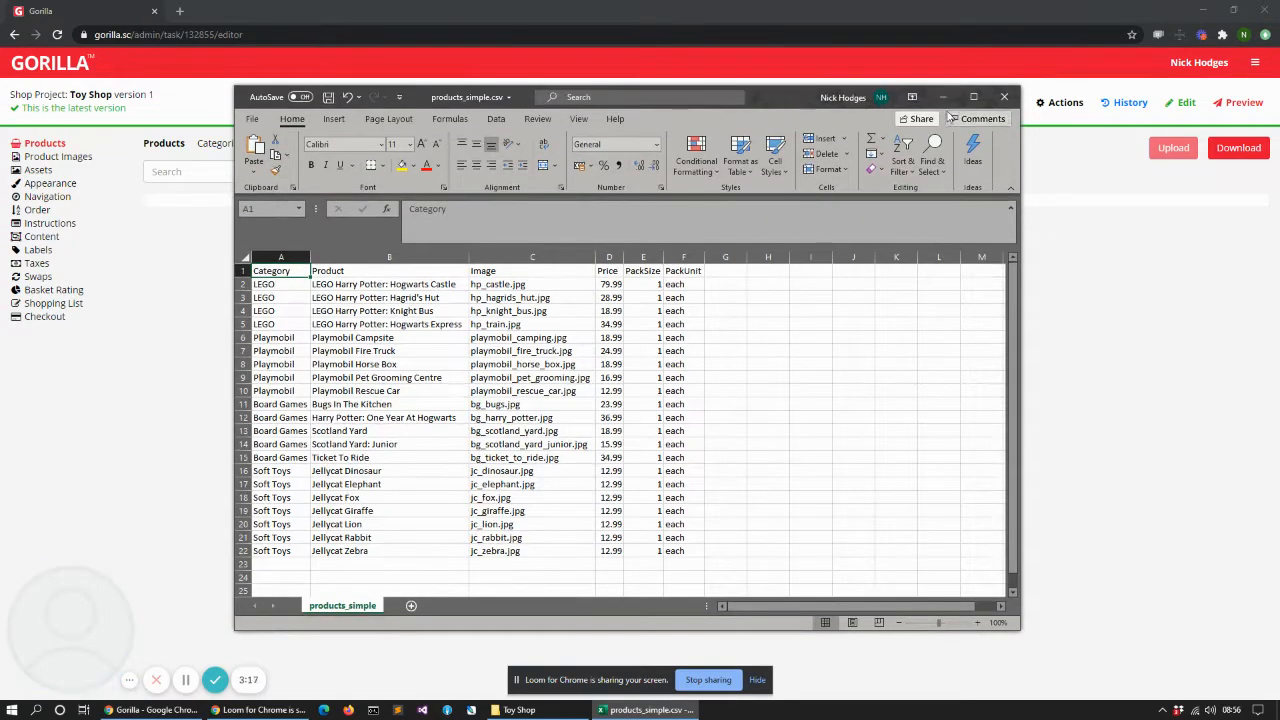
drag(524, 286, 530, 458)
click(510, 297)
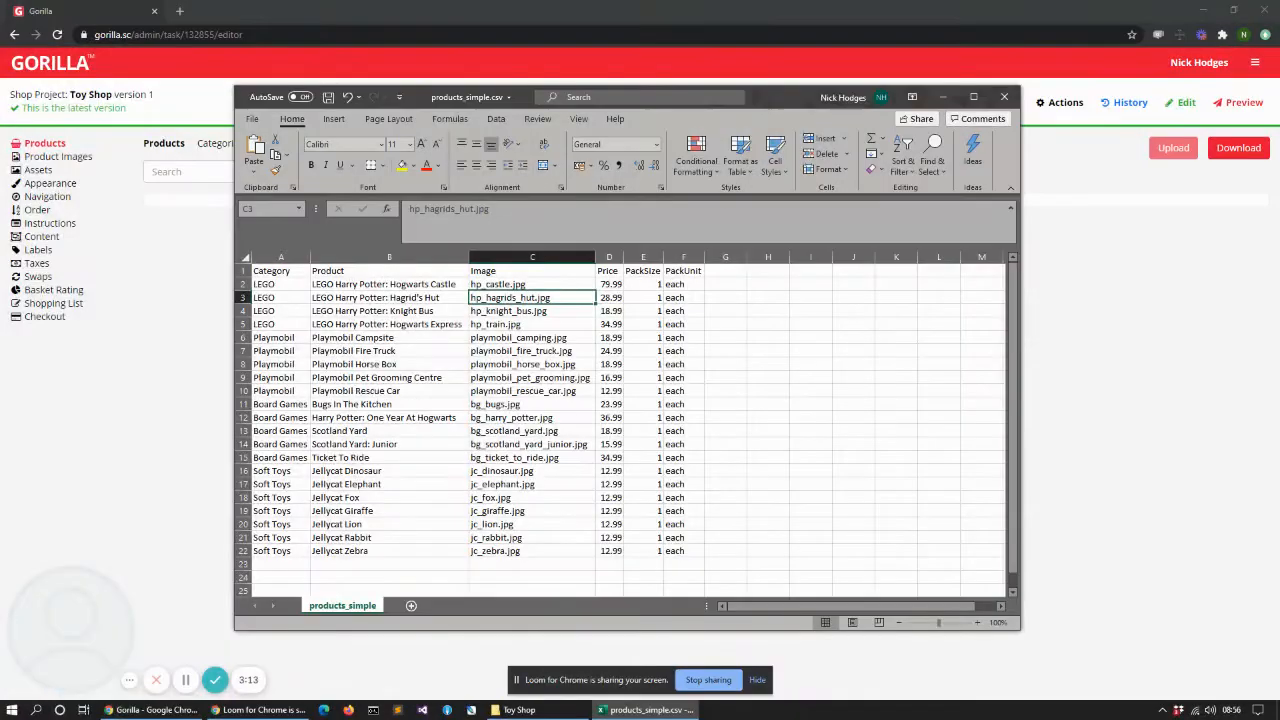
click(520, 710)
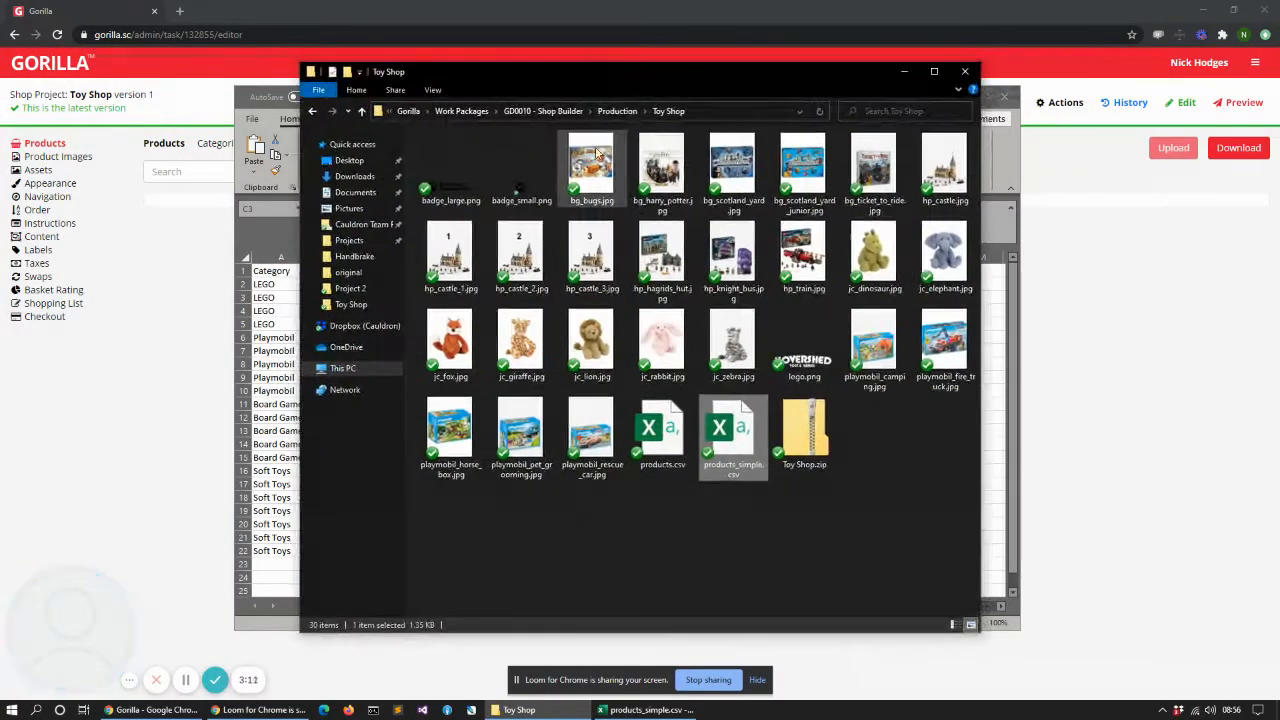
drag(677, 71, 1279, 160)
click(1005, 99)
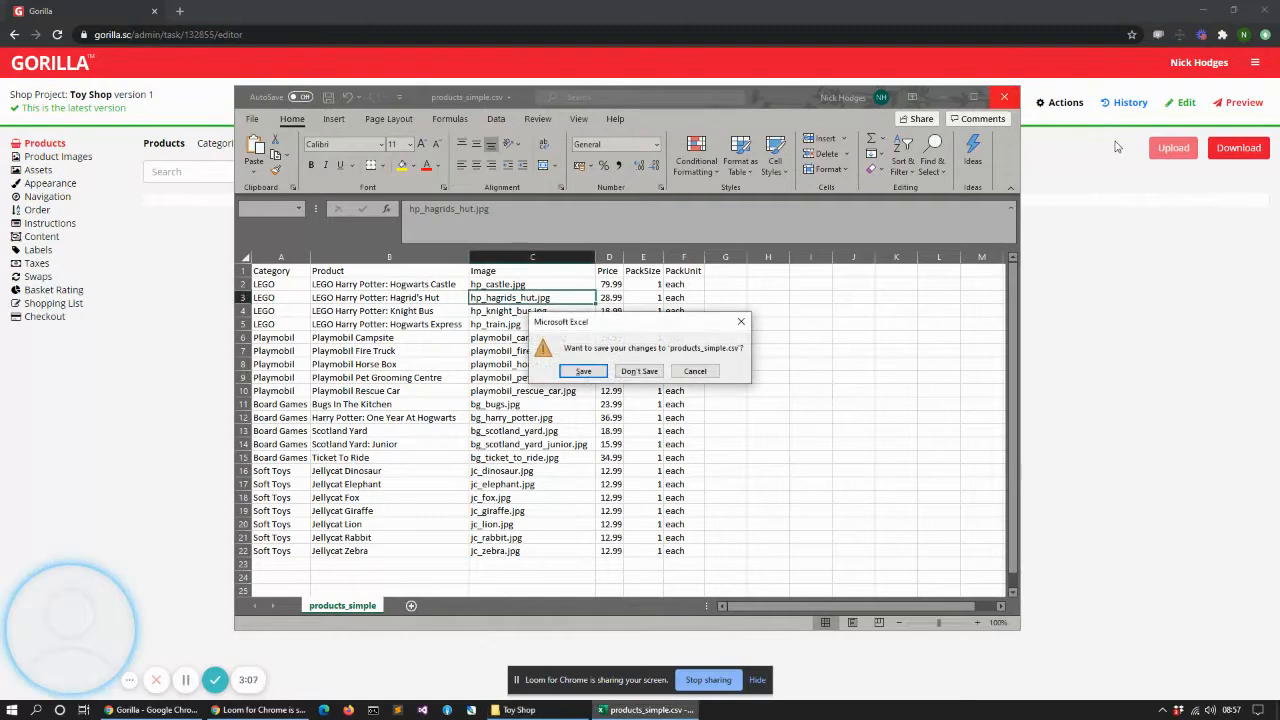
click(652, 376)
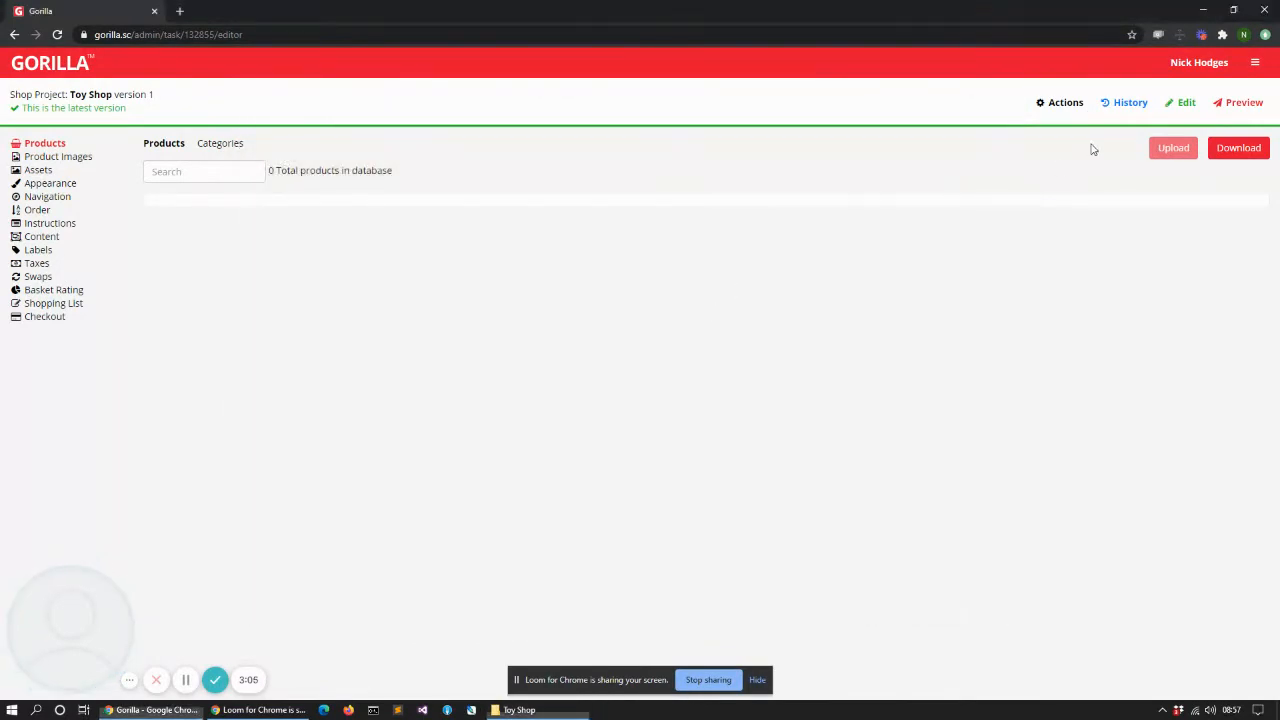
Step: Start editing the Toy Shop task in Gorilla and add a category product heading for the spreadsheet column Category
click(1180, 104)
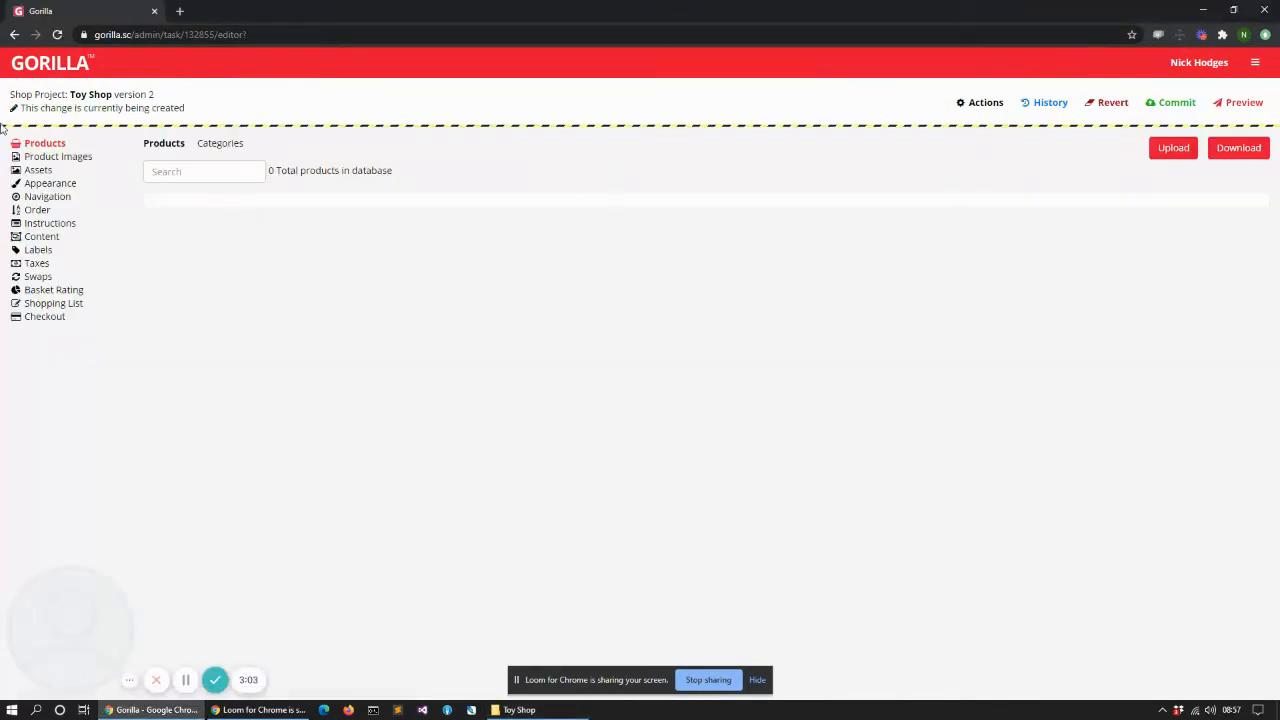
click(217, 150)
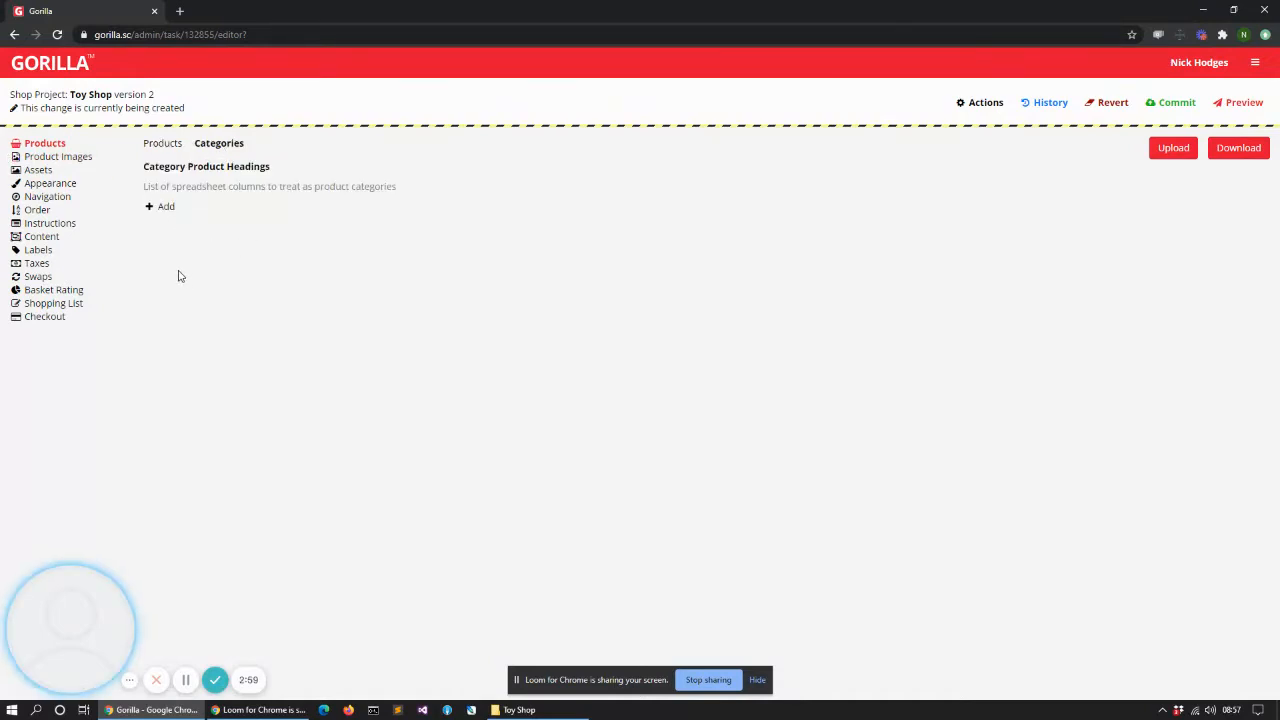
click(166, 207)
click(190, 233)
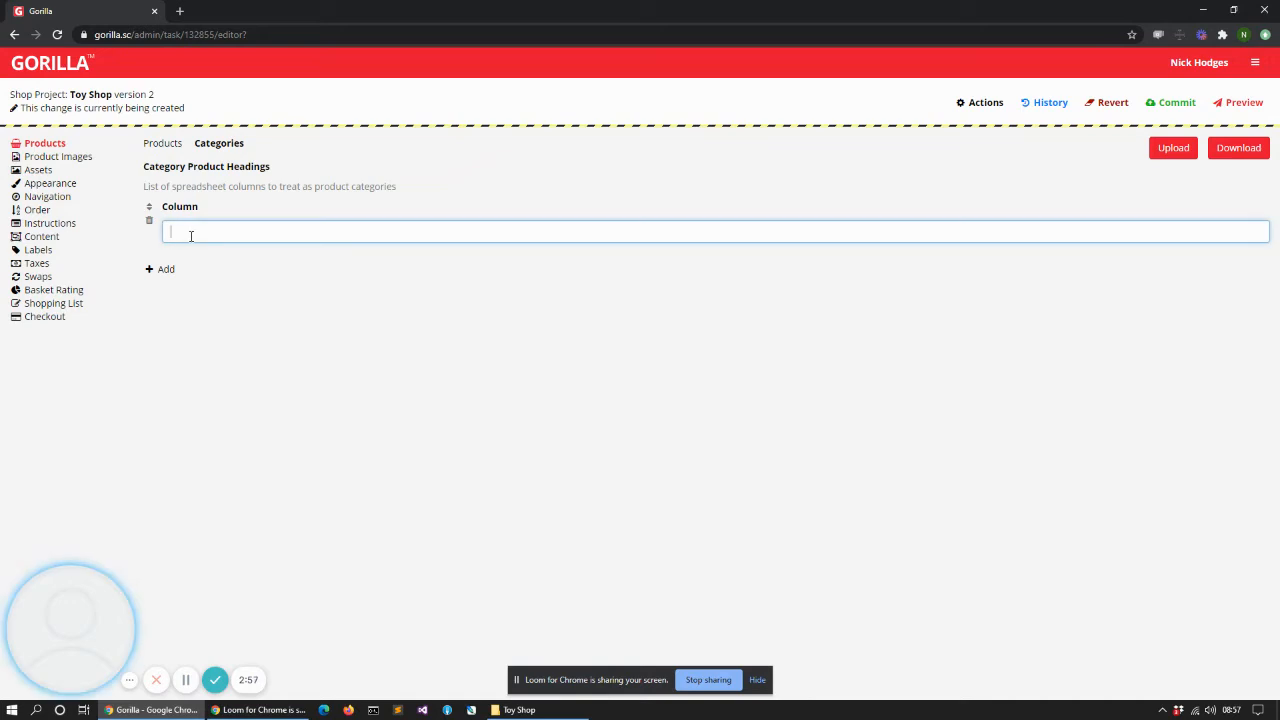
text(Category)
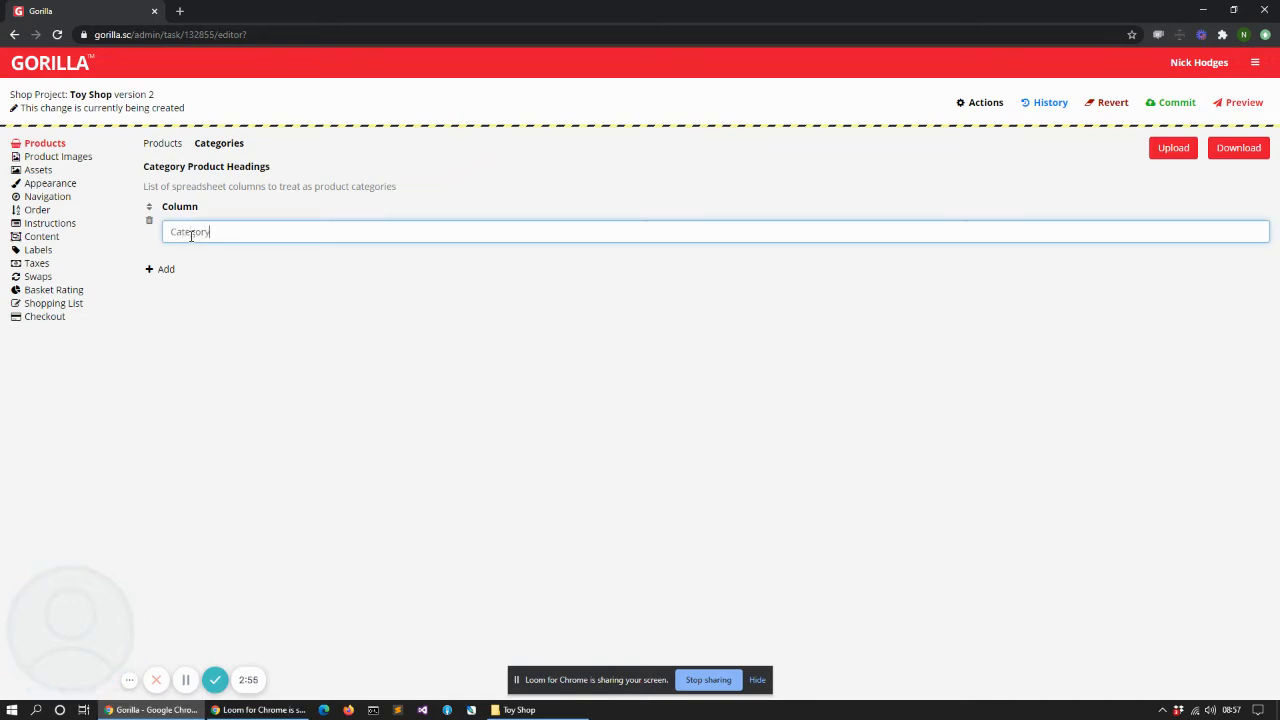
click(218, 309)
Step: Upload products_simple.csv from the Toy Shop folder as the shop's product list
click(163, 146)
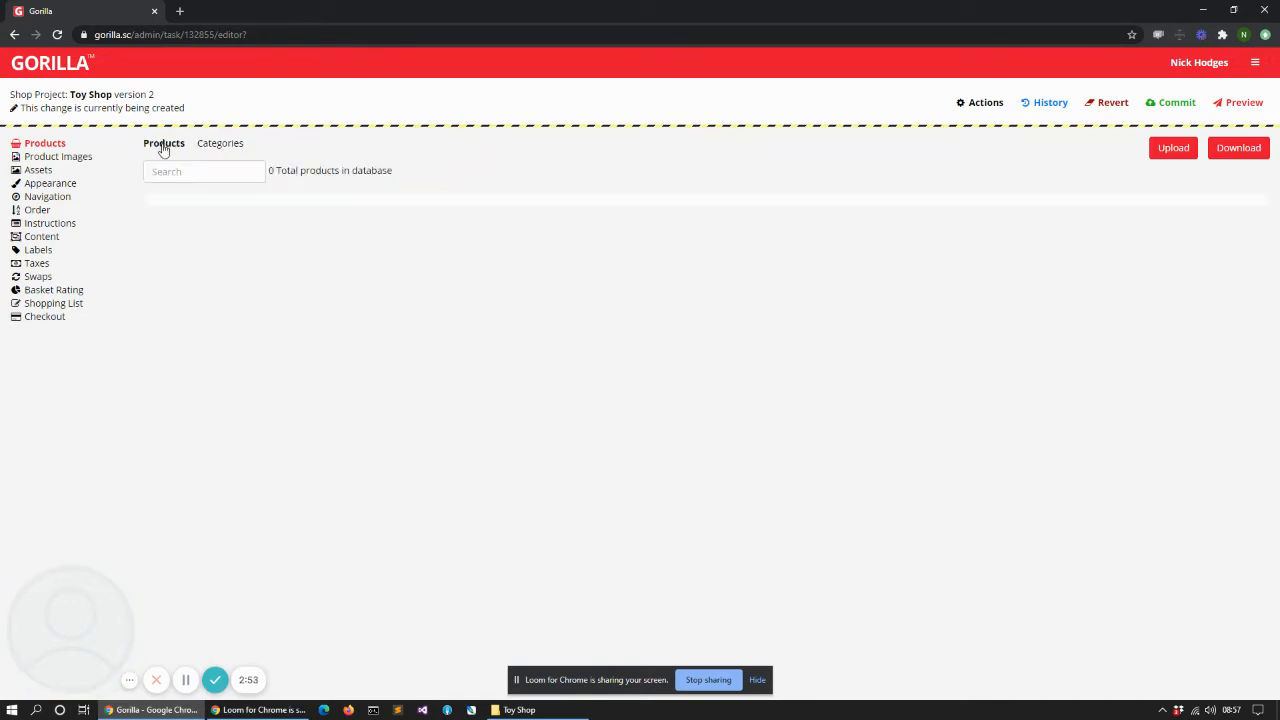
click(1162, 155)
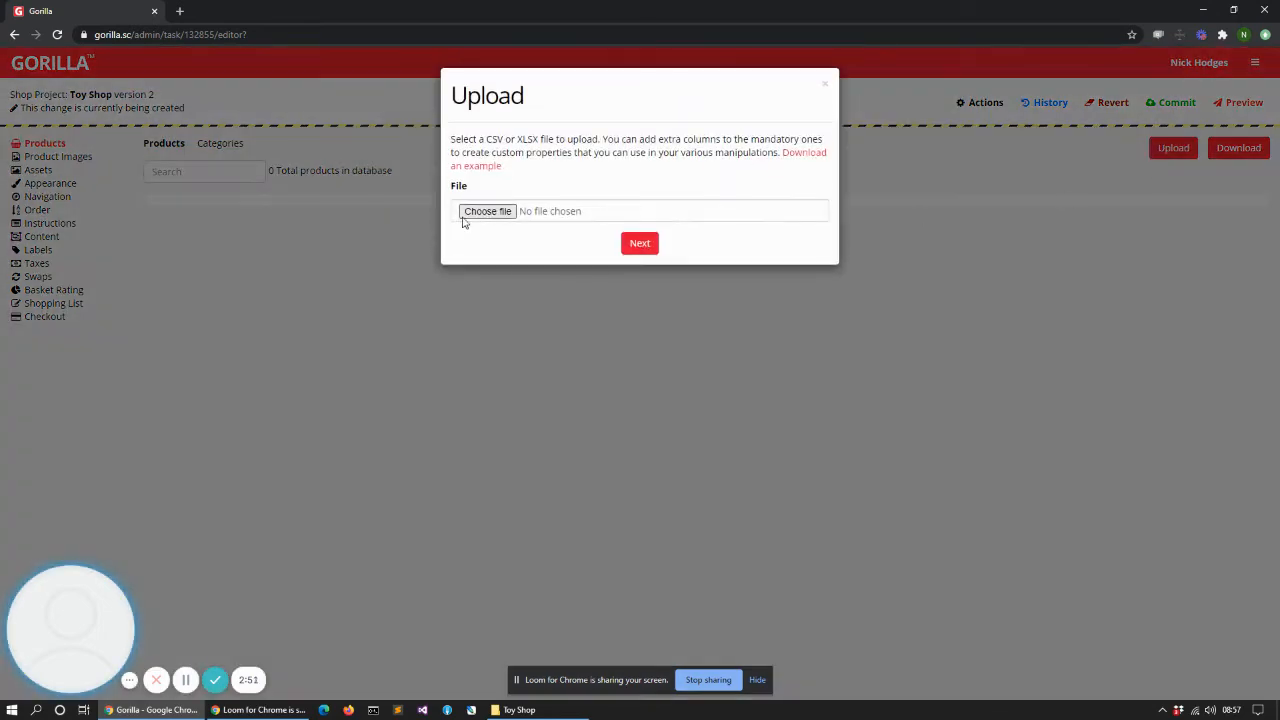
click(497, 210)
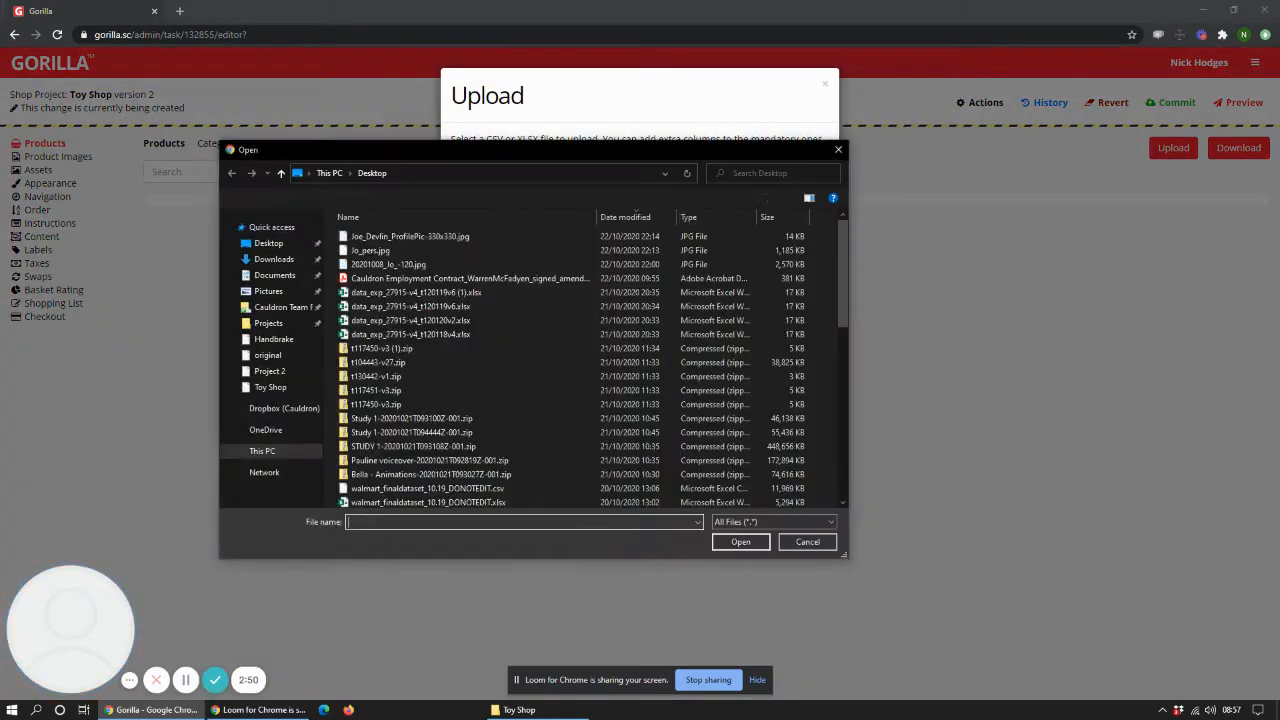
click(450, 172)
key(ctrl+v)
key(Return)
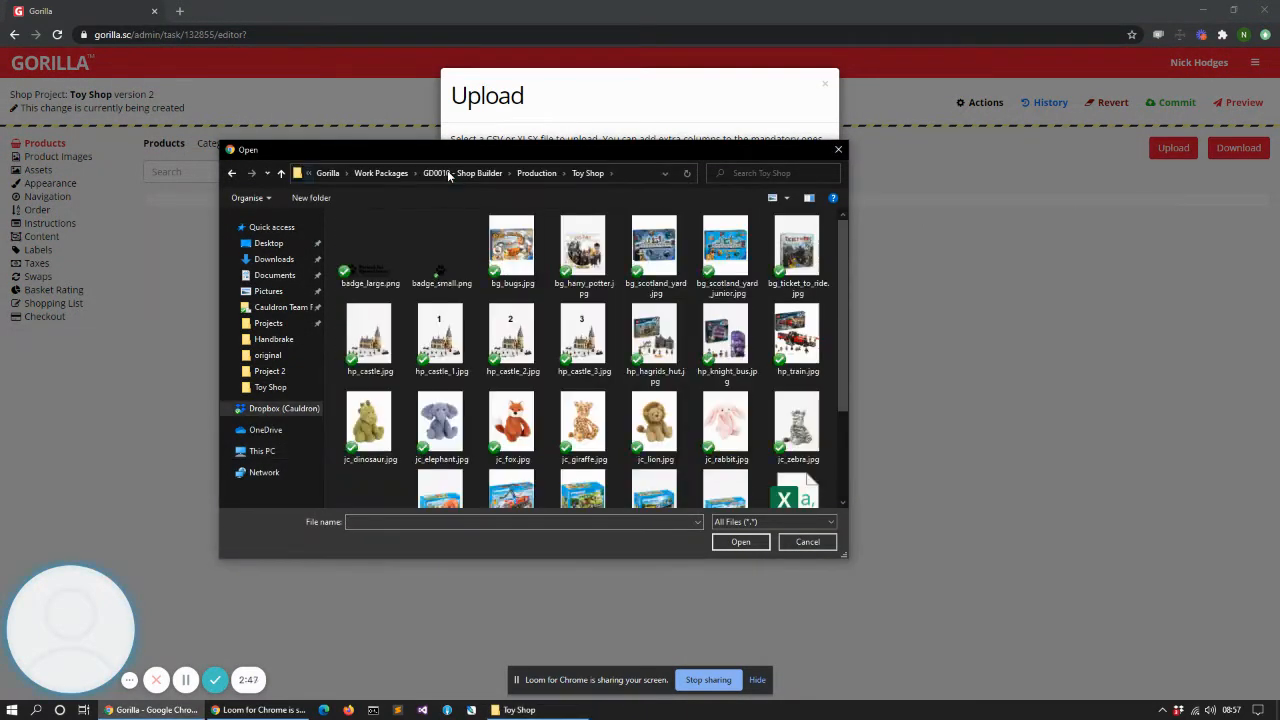
scroll(377, 454, down, 2)
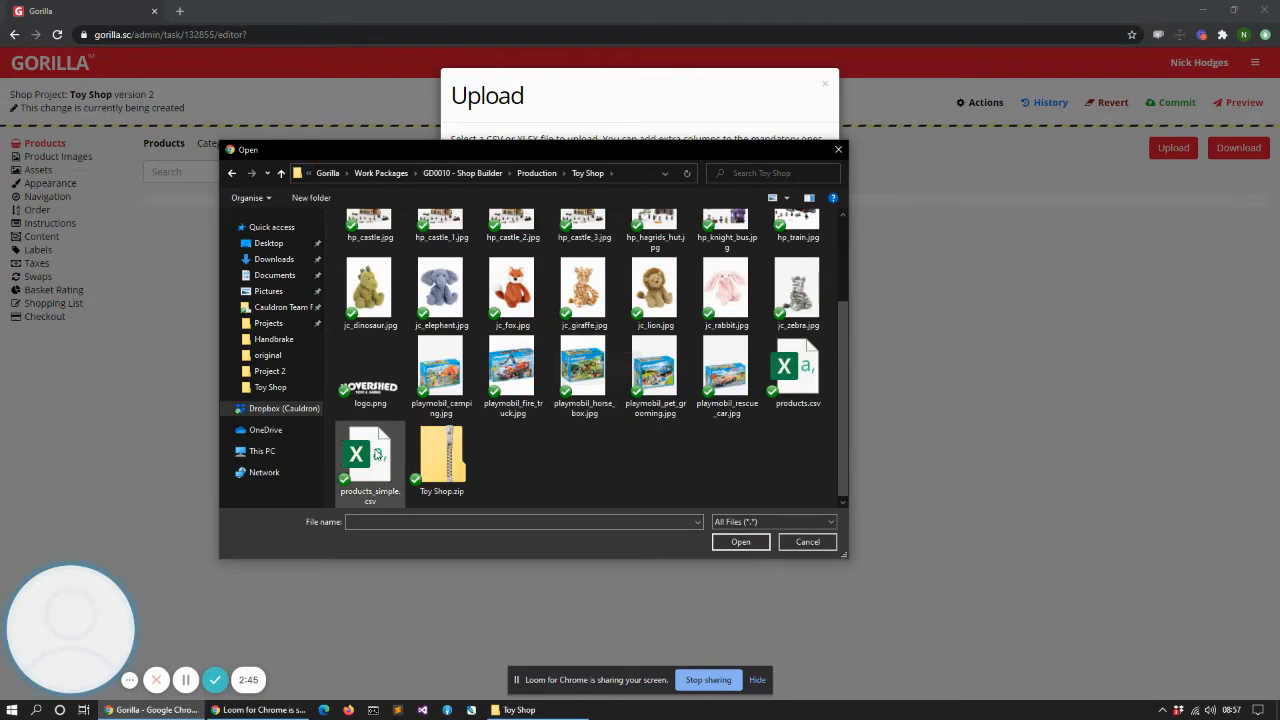
click(377, 454)
click(738, 544)
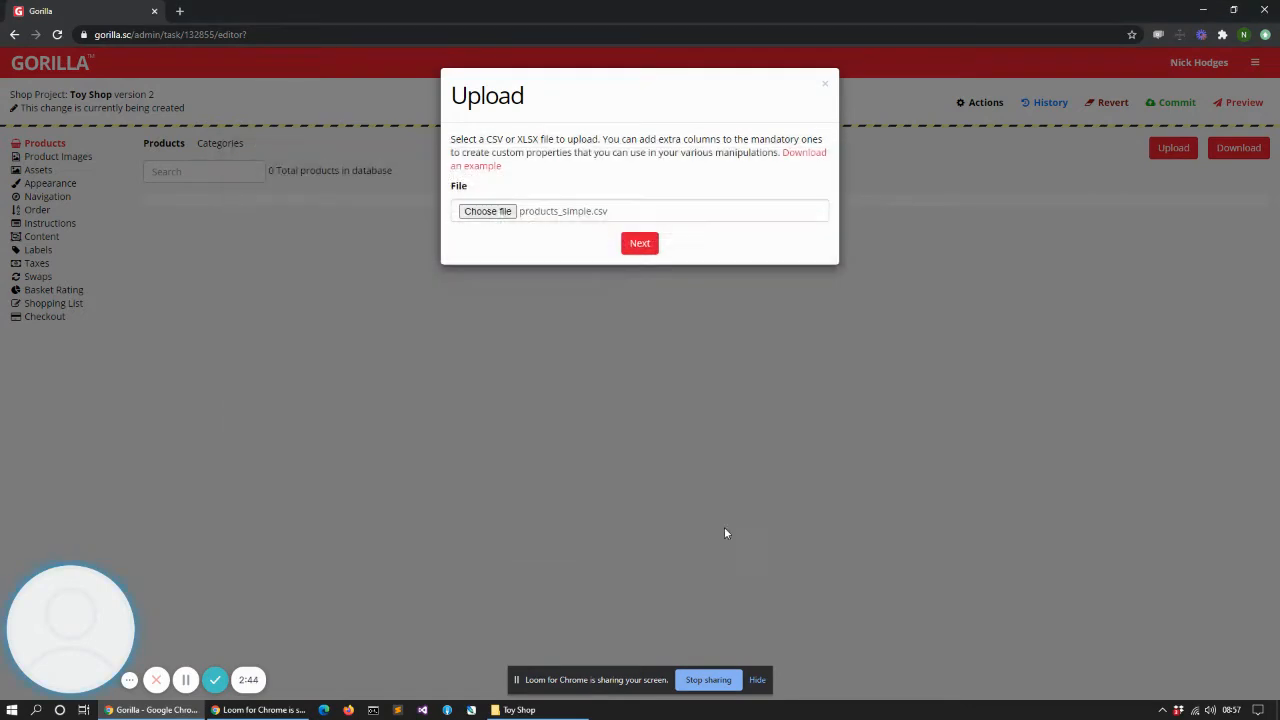
click(641, 245)
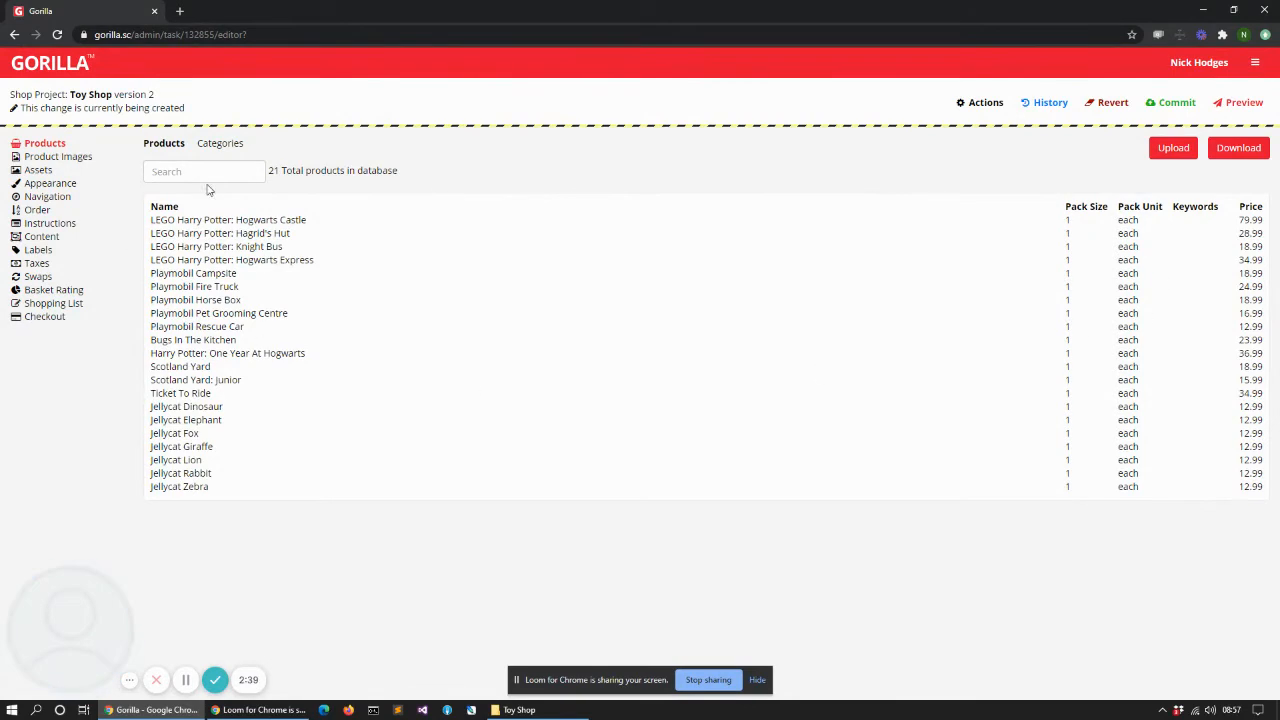
Step: Start a product image upload and select the files from bg_bugs.jpg through jc_zebra.jpg in the Toy Shop folder
click(45, 157)
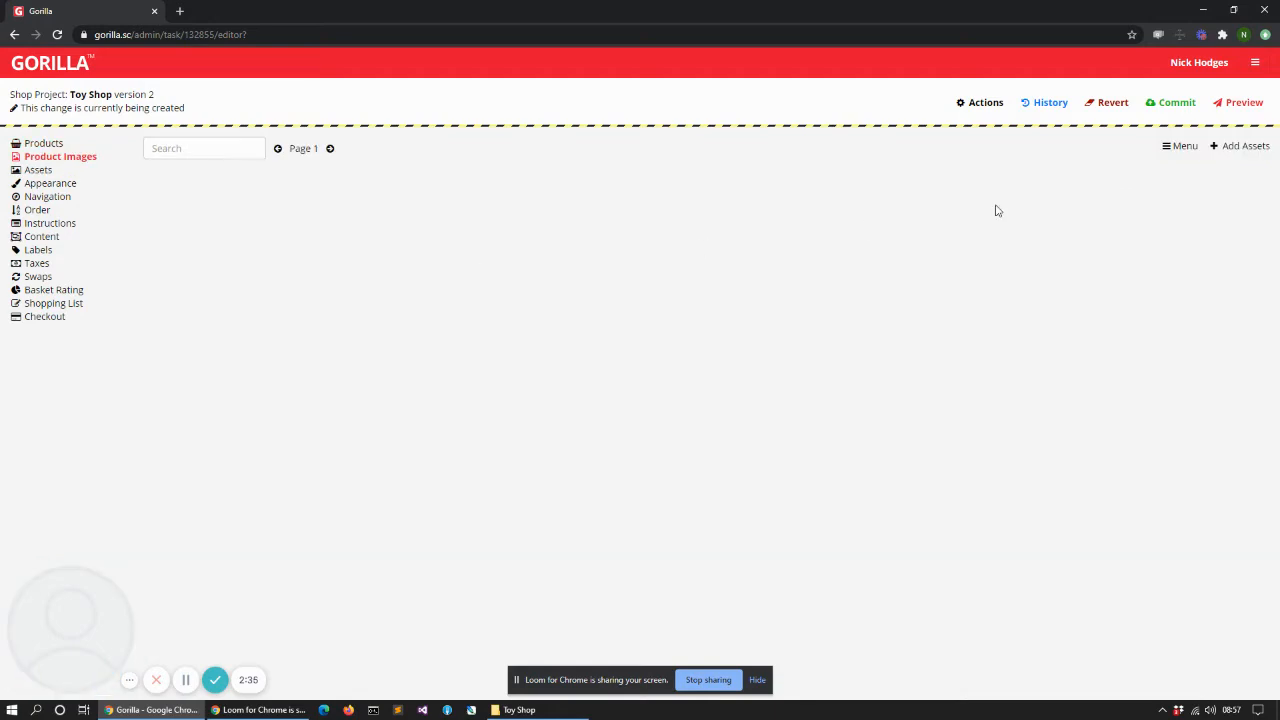
click(1241, 148)
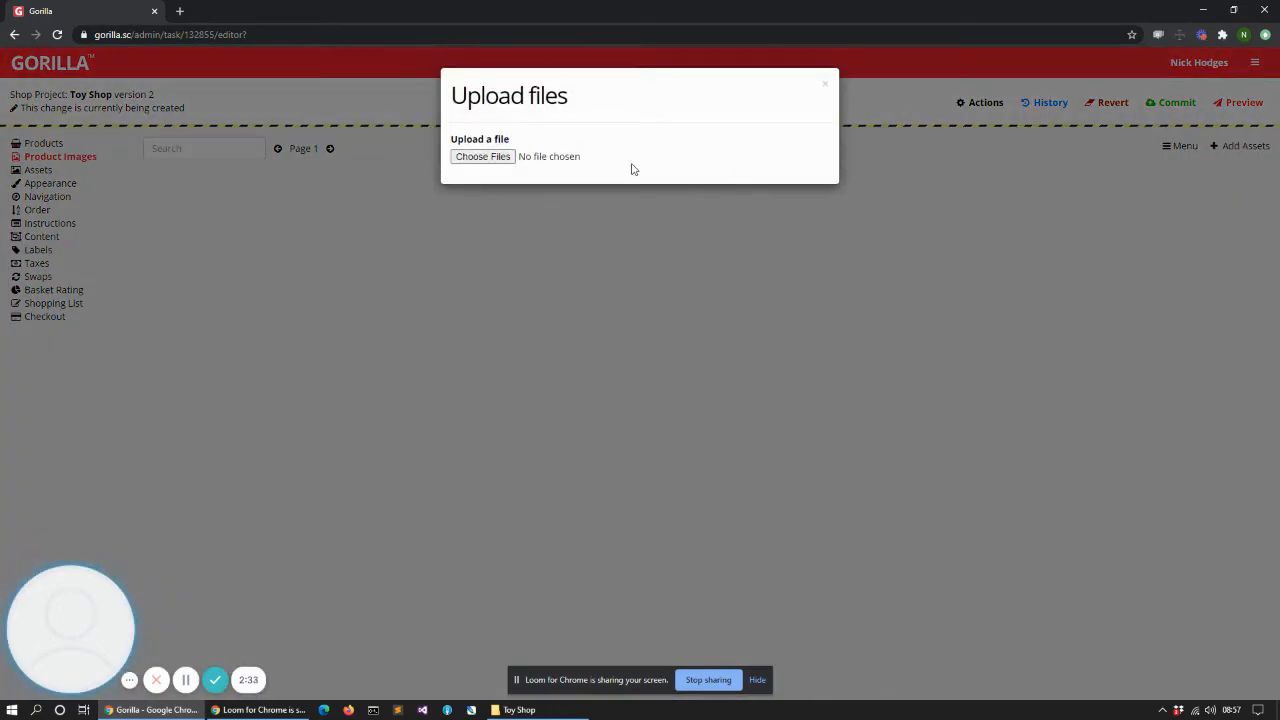
click(483, 157)
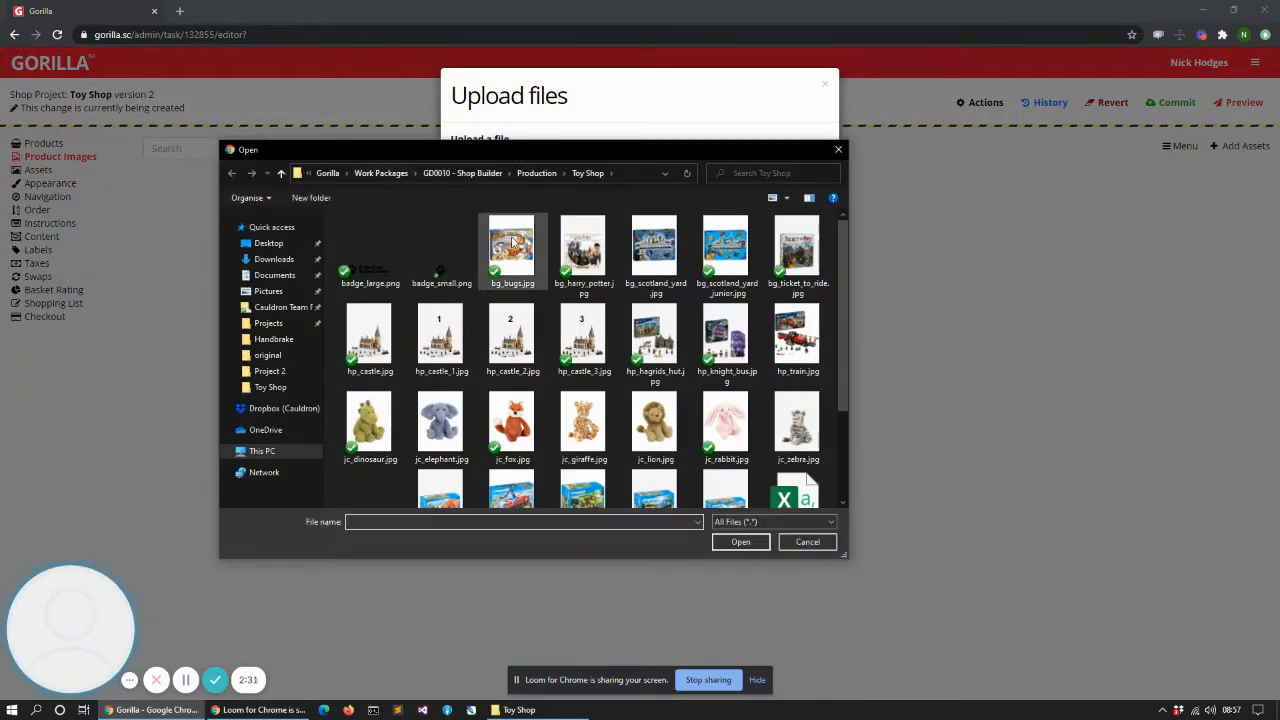
click(512, 243)
scroll(512, 250, down, 3)
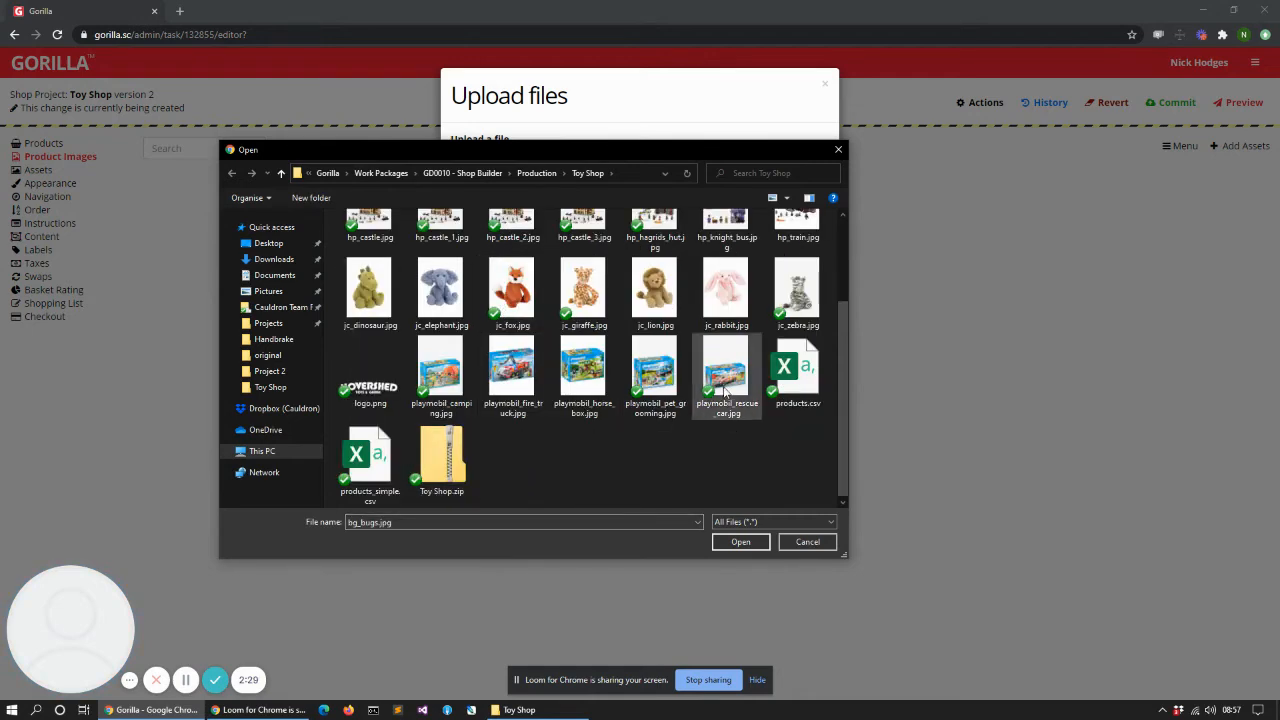
shift+click(789, 296)
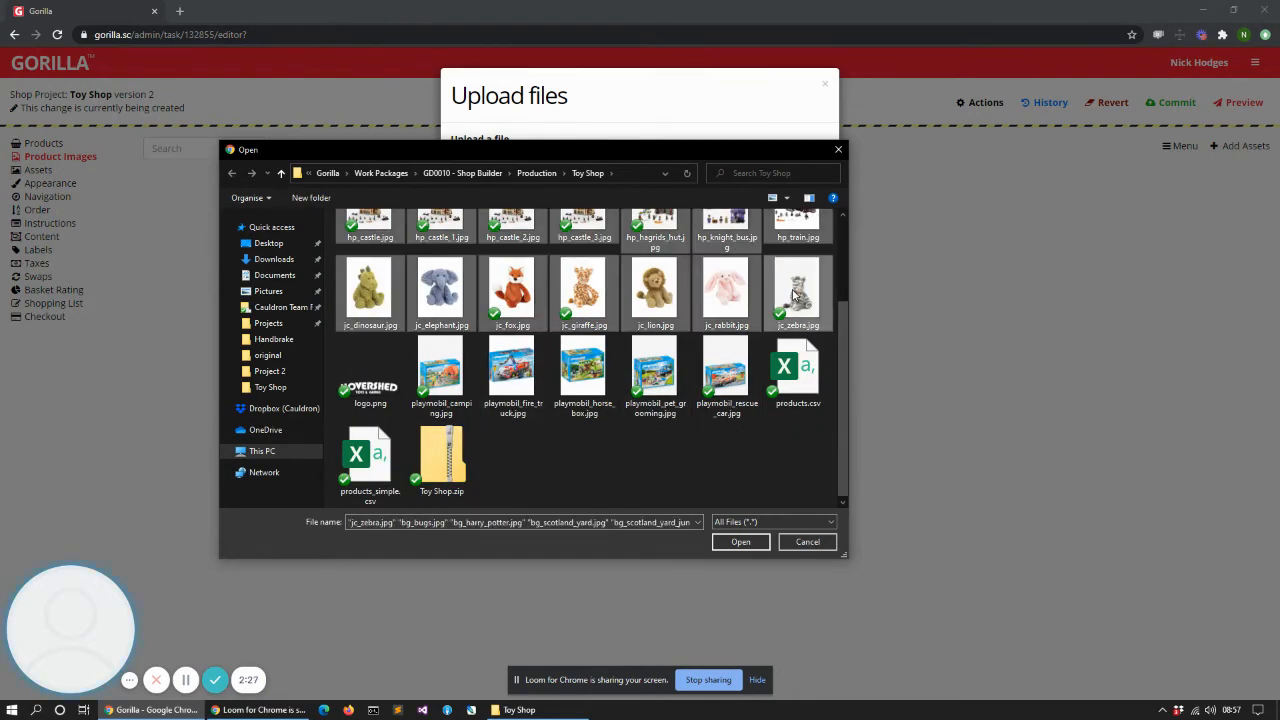
Step: Add the five playmobil images to the selection and upload all selected files as product images
ctrl+click(445, 380)
ctrl+click(512, 373)
ctrl+click(583, 372)
ctrl+click(655, 371)
ctrl+click(718, 370)
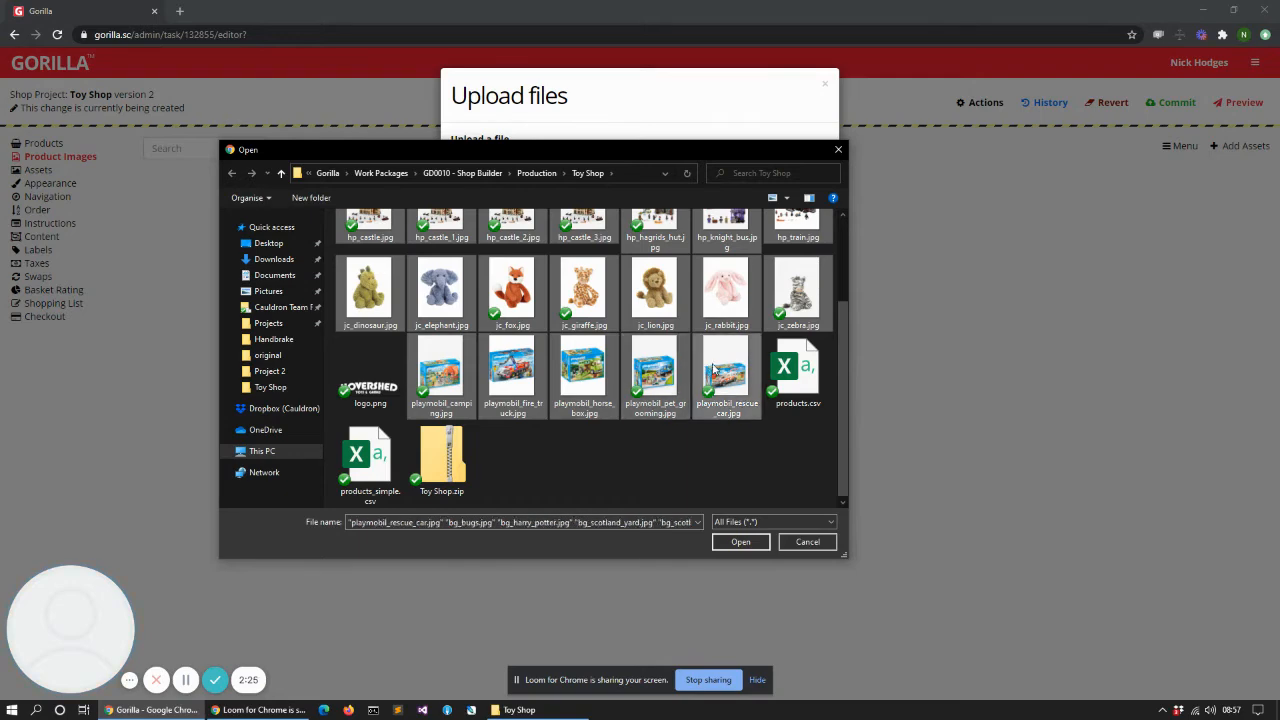
scroll(510, 451, up, 3)
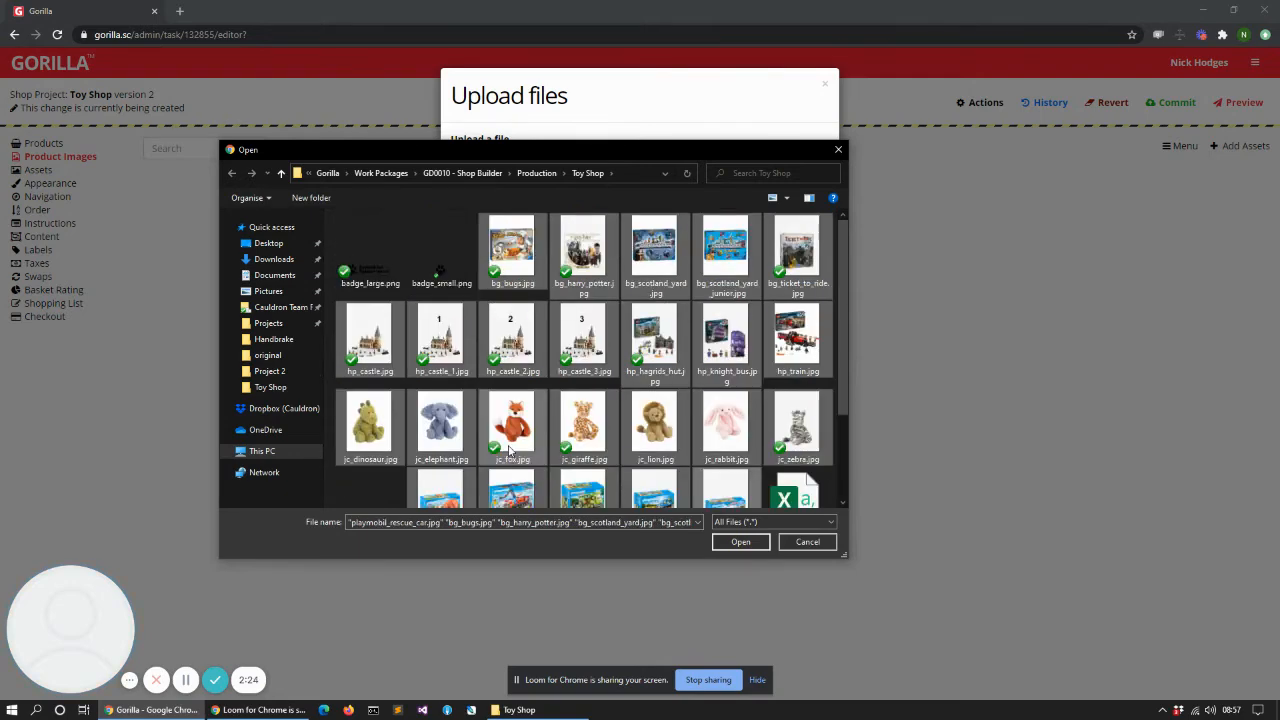
click(739, 542)
click(554, 166)
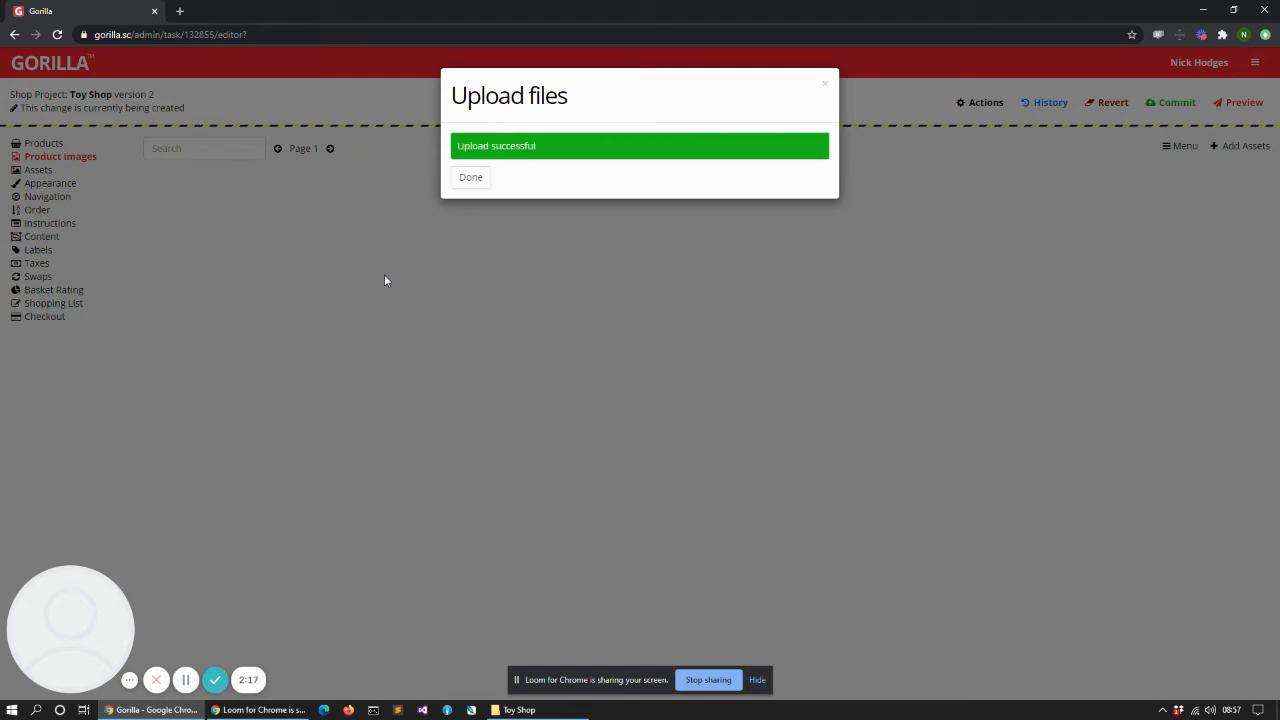
click(468, 180)
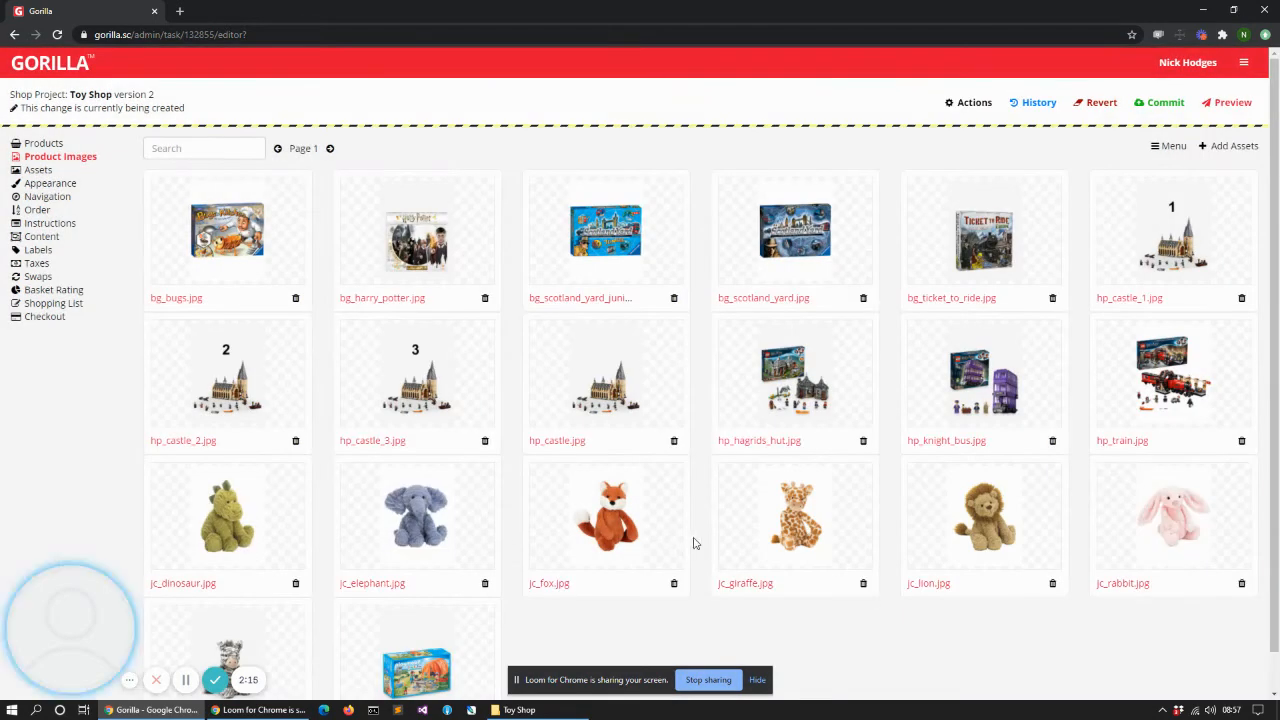
scroll(692, 540, down, 2)
scroll(657, 532, up, 2)
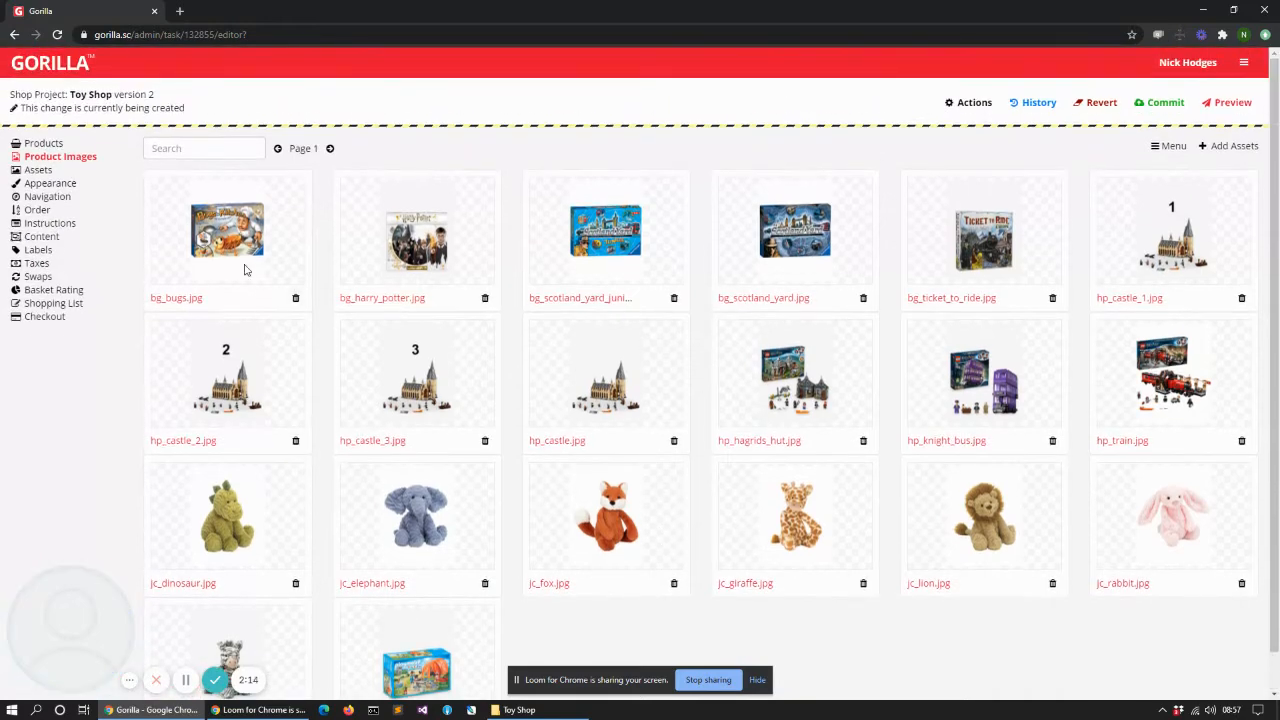
Step: Upload logo.png from the Toy Shop folder to the task's assets
click(36, 185)
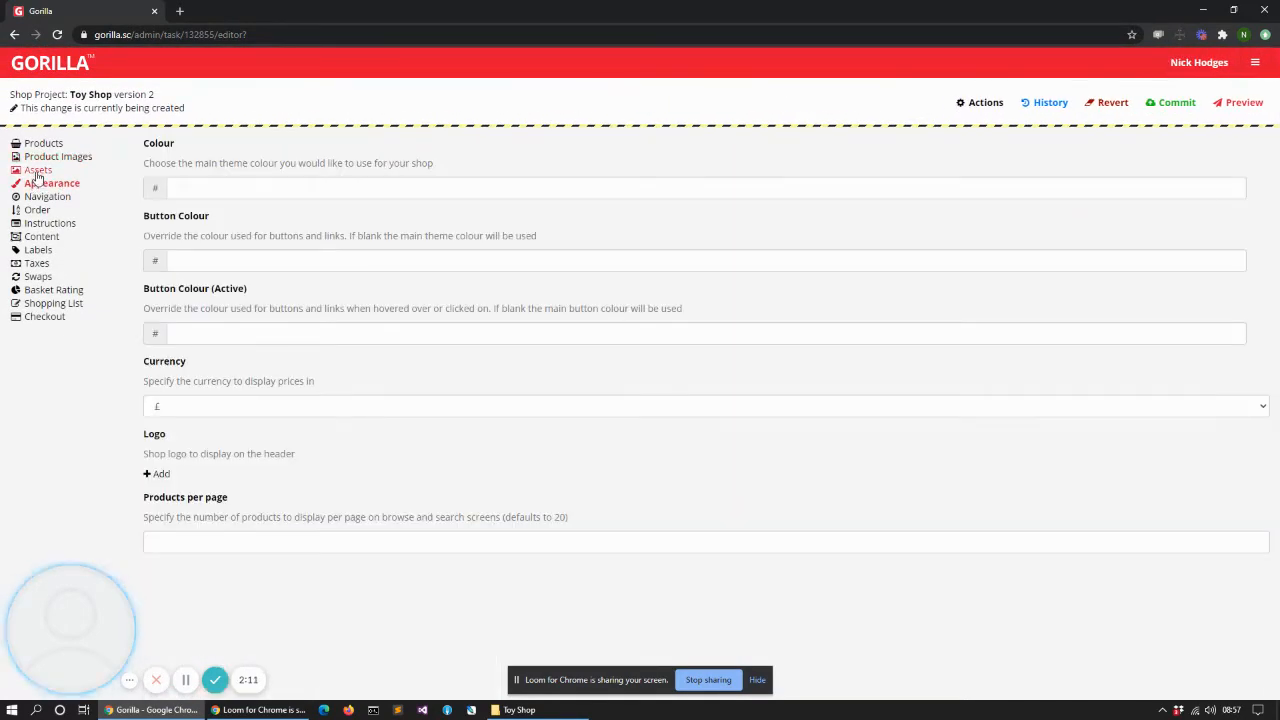
click(38, 171)
click(1212, 149)
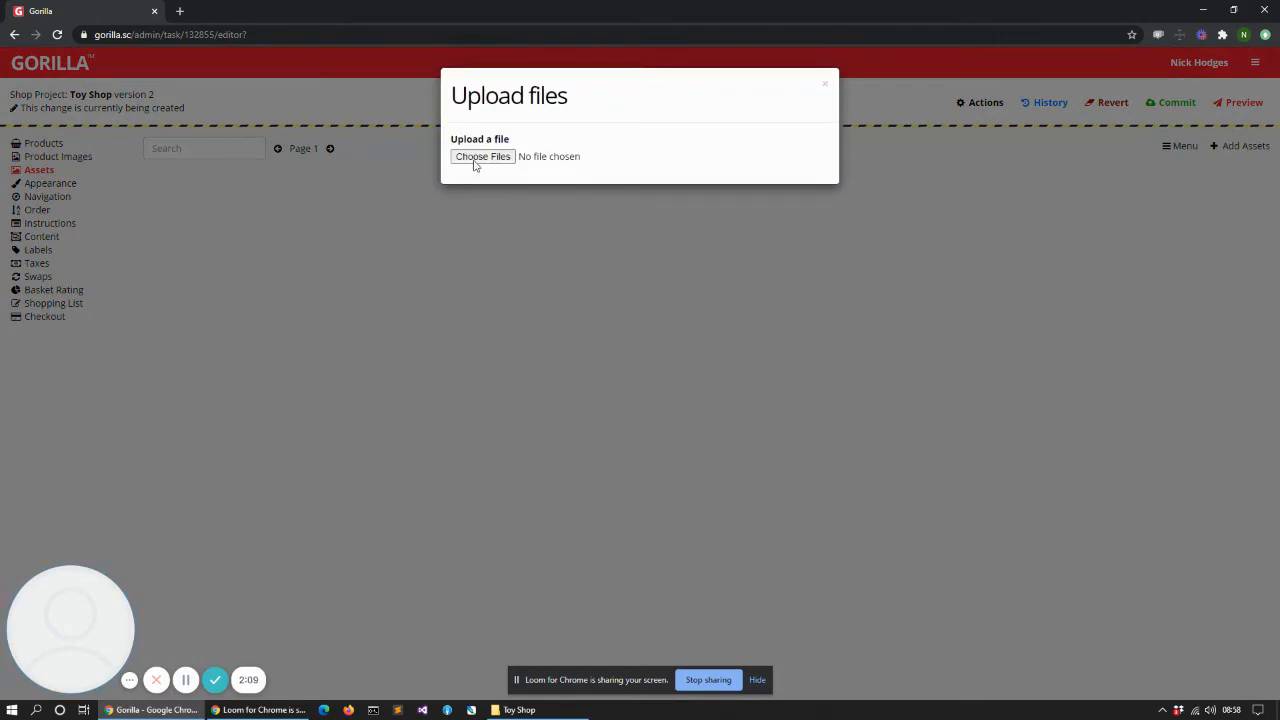
click(476, 158)
scroll(410, 380, down, 3)
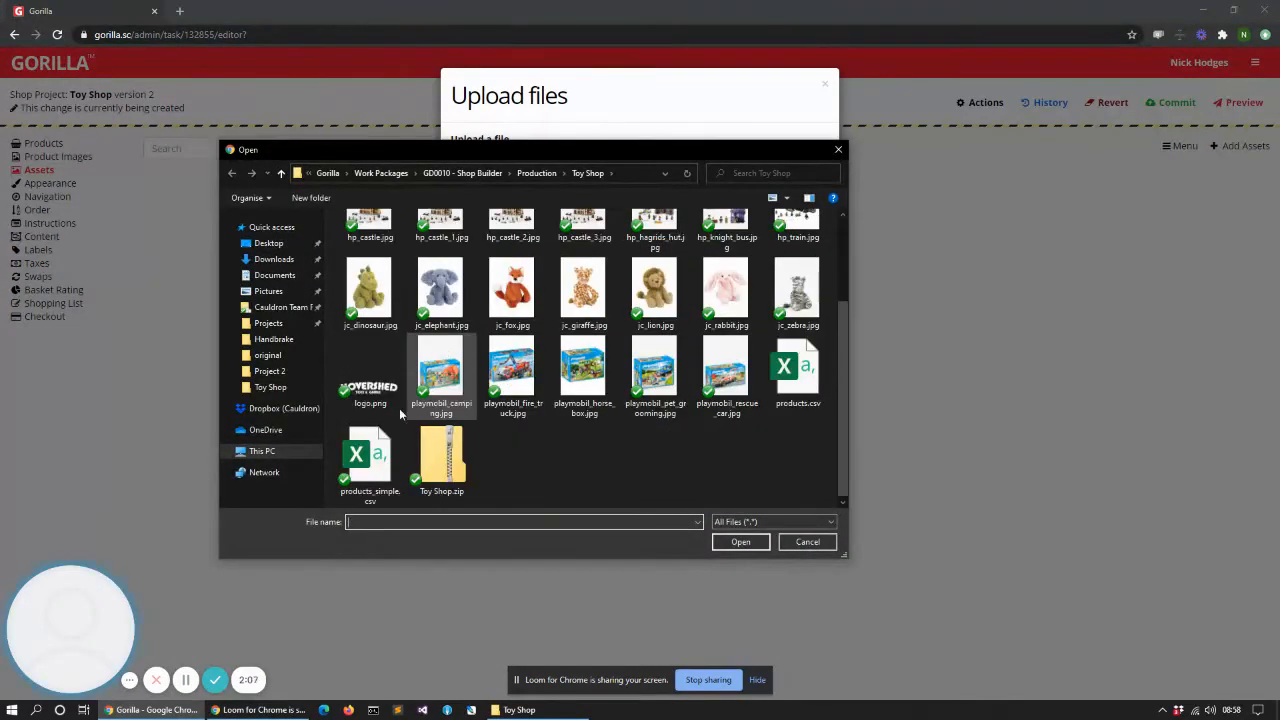
click(370, 378)
click(738, 541)
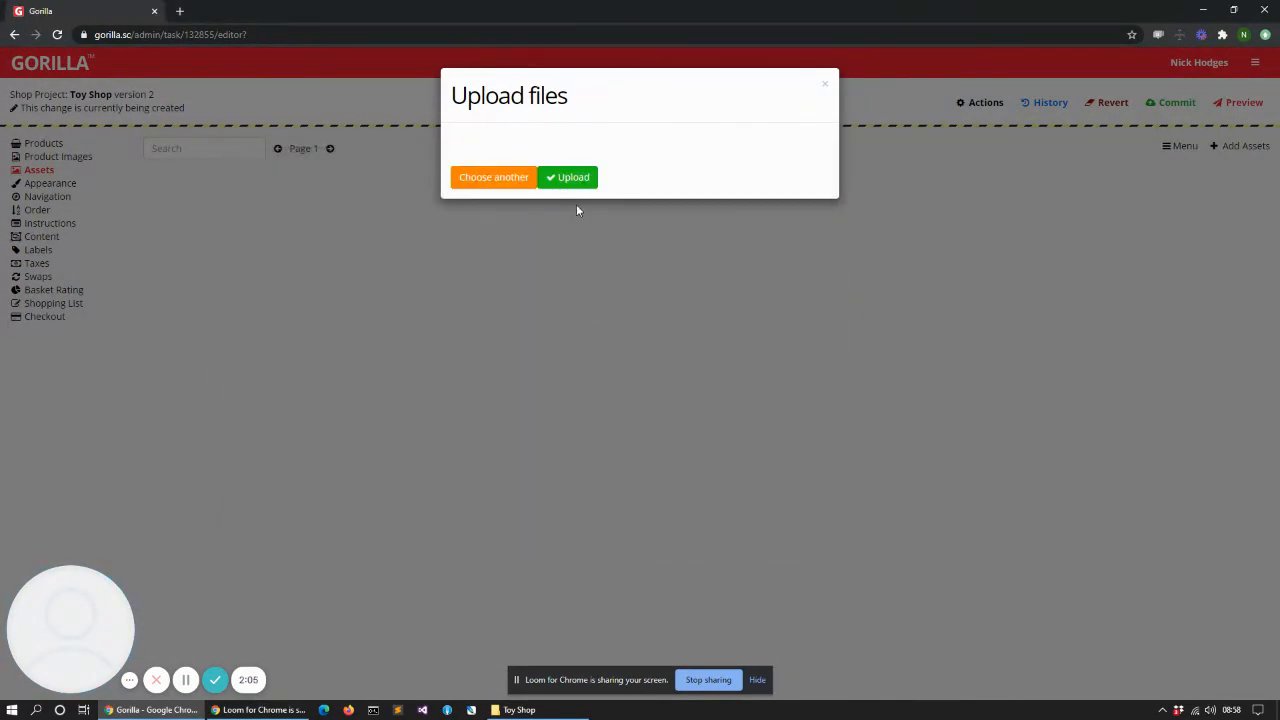
click(566, 178)
click(468, 178)
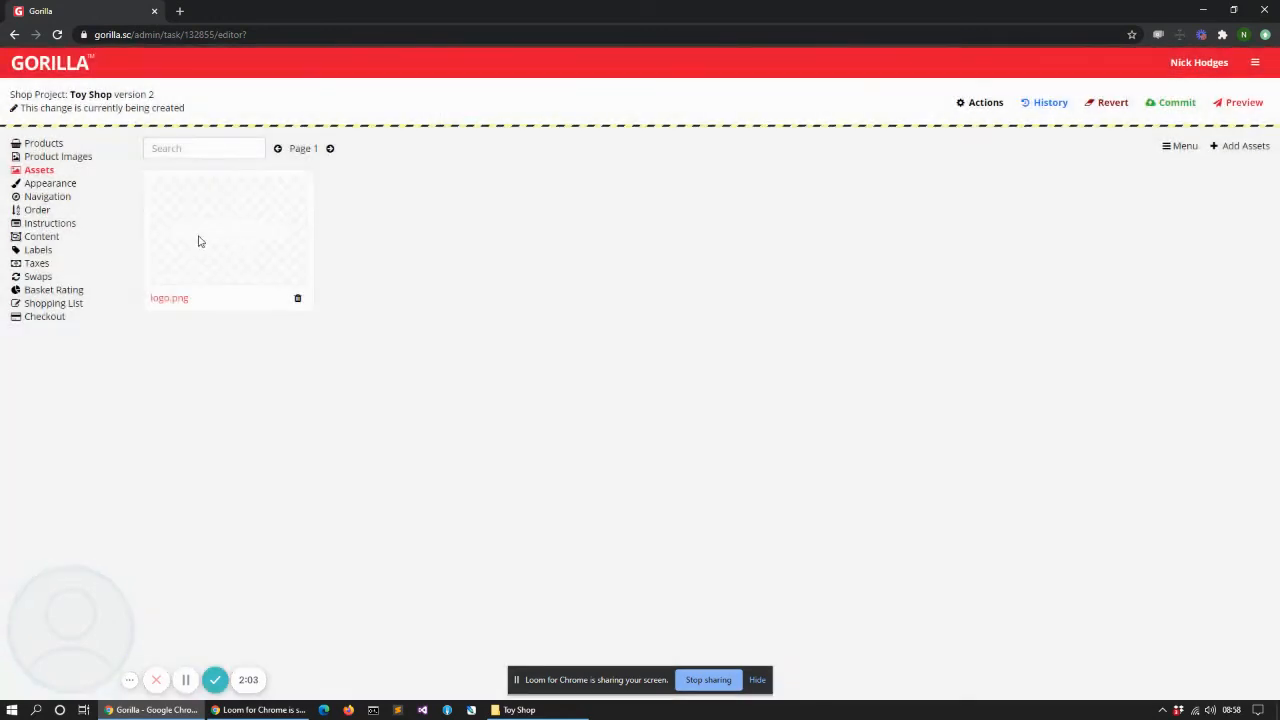
Step: Set the shop's main theme colour to 0088ff in the appearance settings
click(45, 188)
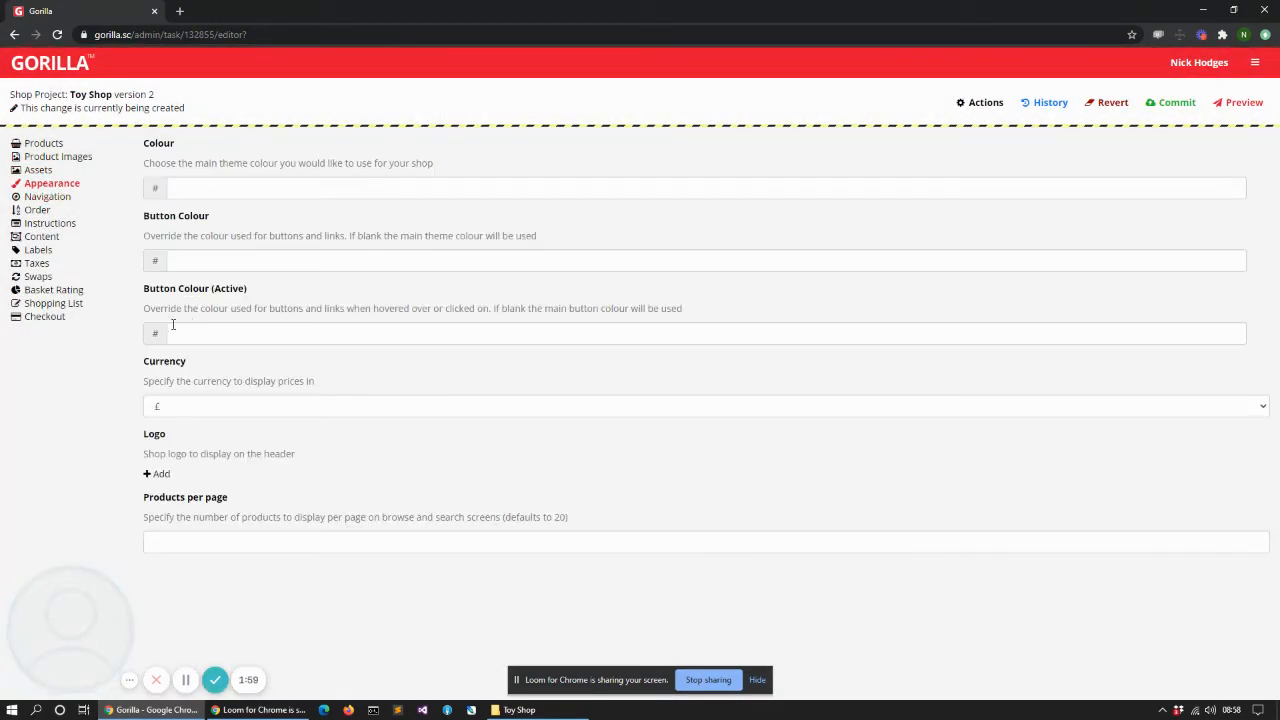
click(198, 185)
text(00)
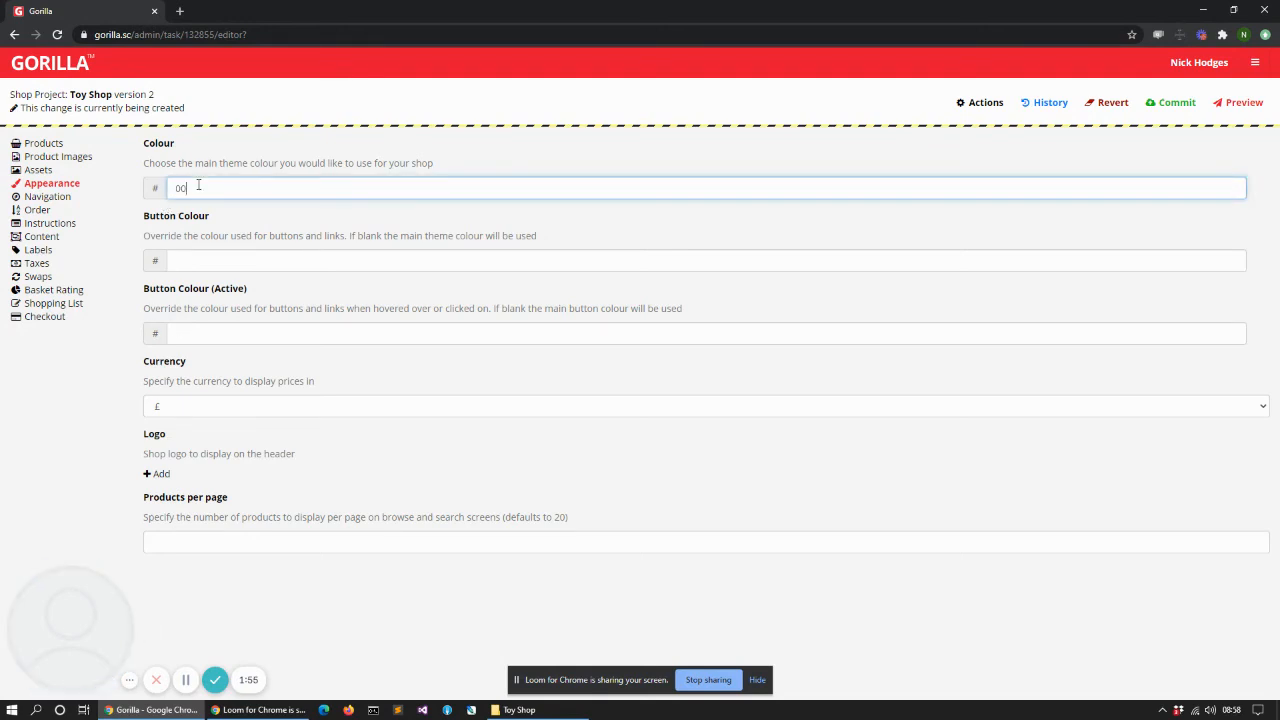
text(00ff)
key(BackSpace)
key(BackSpace)
key(BackSpace)
key(BackSpace)
Step: Copy the main theme colour 0088ff into both the Button Colour and Button Colour (Active) settings
double_click(198, 187)
key(ctrl+c)
click(185, 258)
key(ctrl+v)
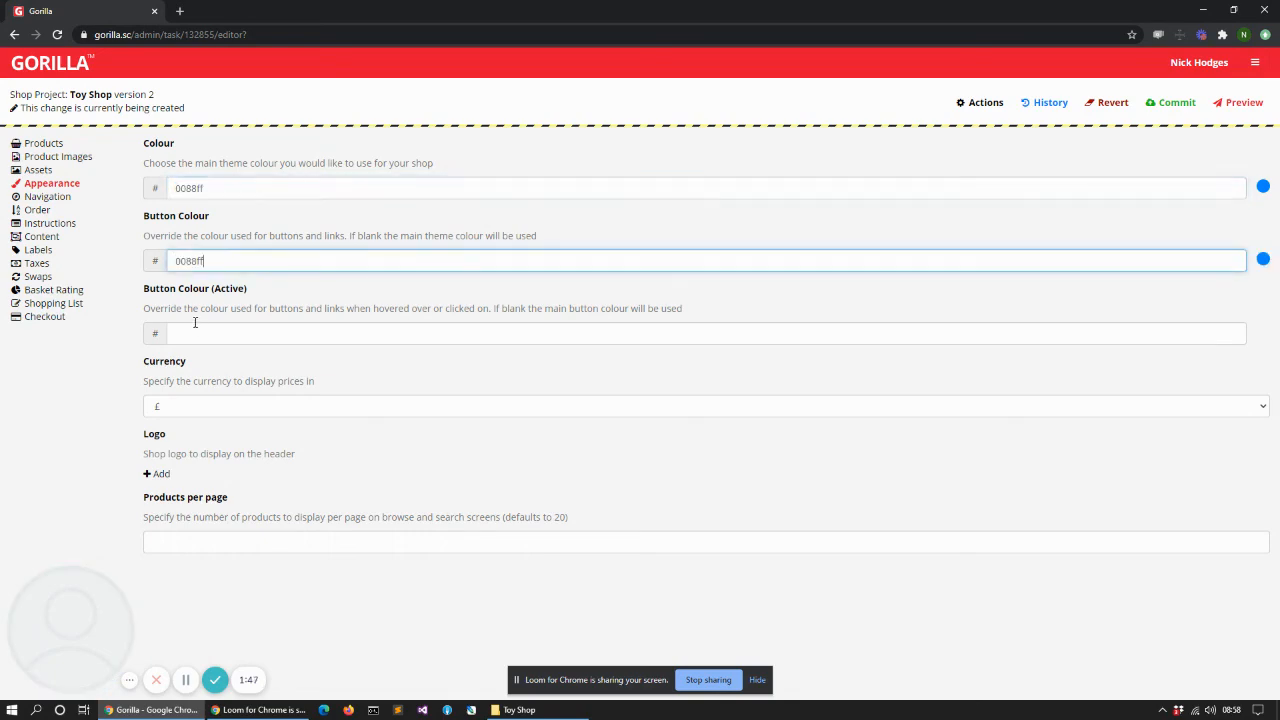
click(195, 333)
key(ctrl+v)
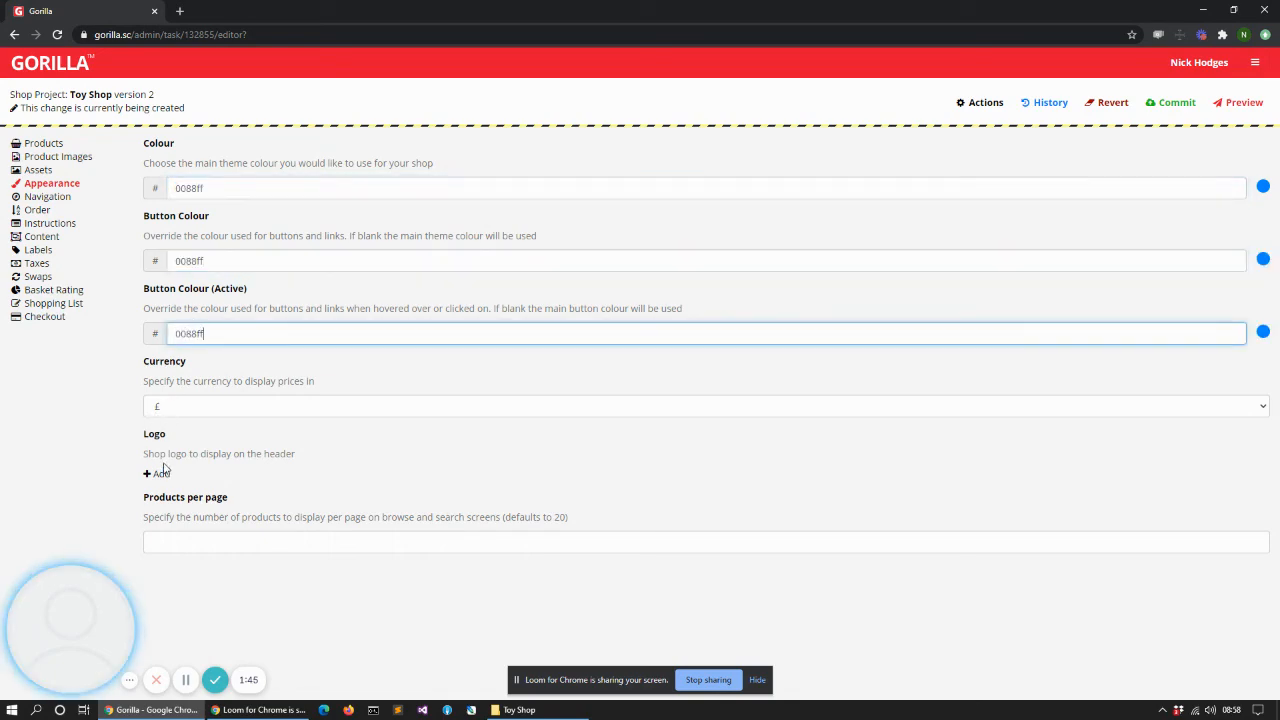
Step: Add the uploaded logo.png asset as the shop's header logo
click(160, 472)
click(463, 251)
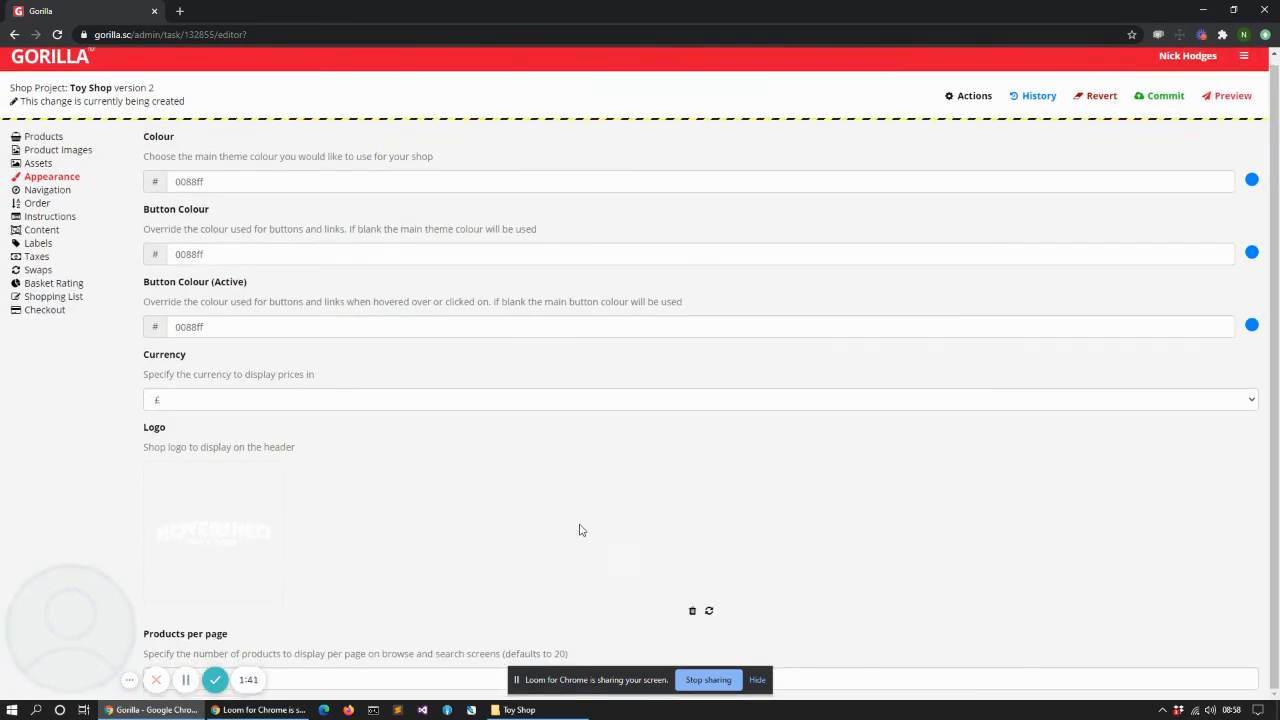
click(757, 680)
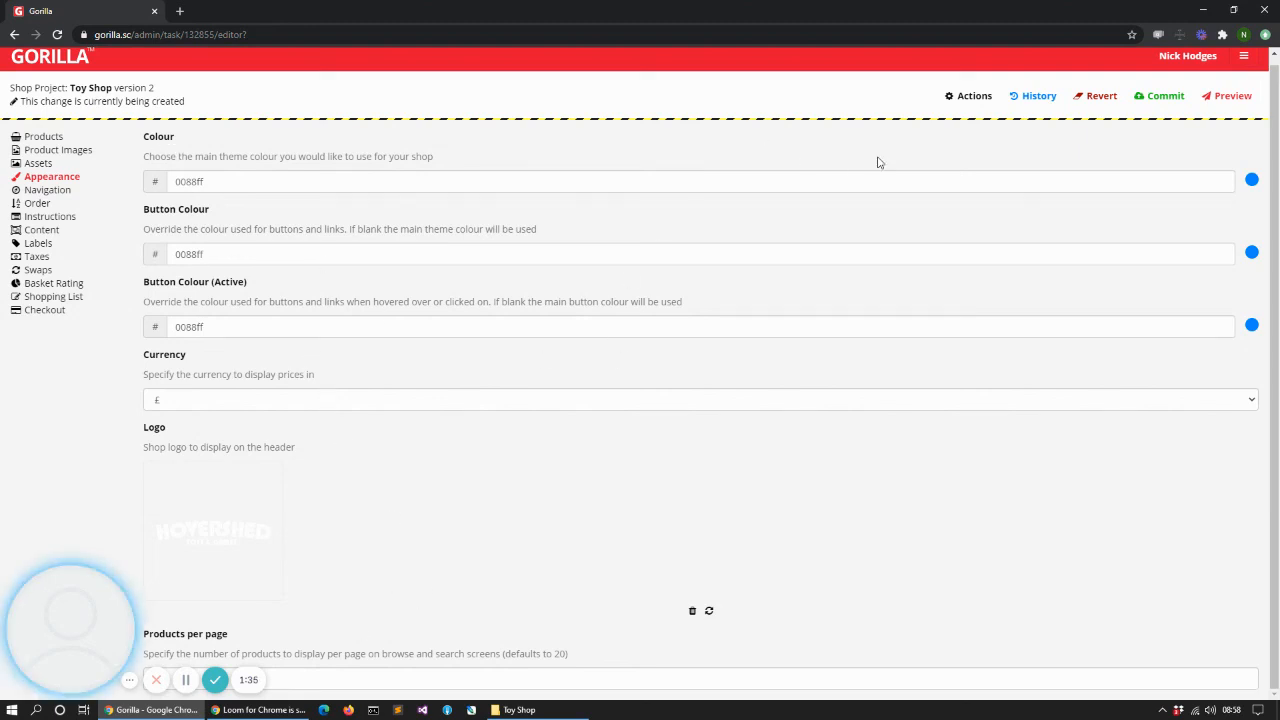
Step: Open a preview of the Toy Shop task
click(1228, 96)
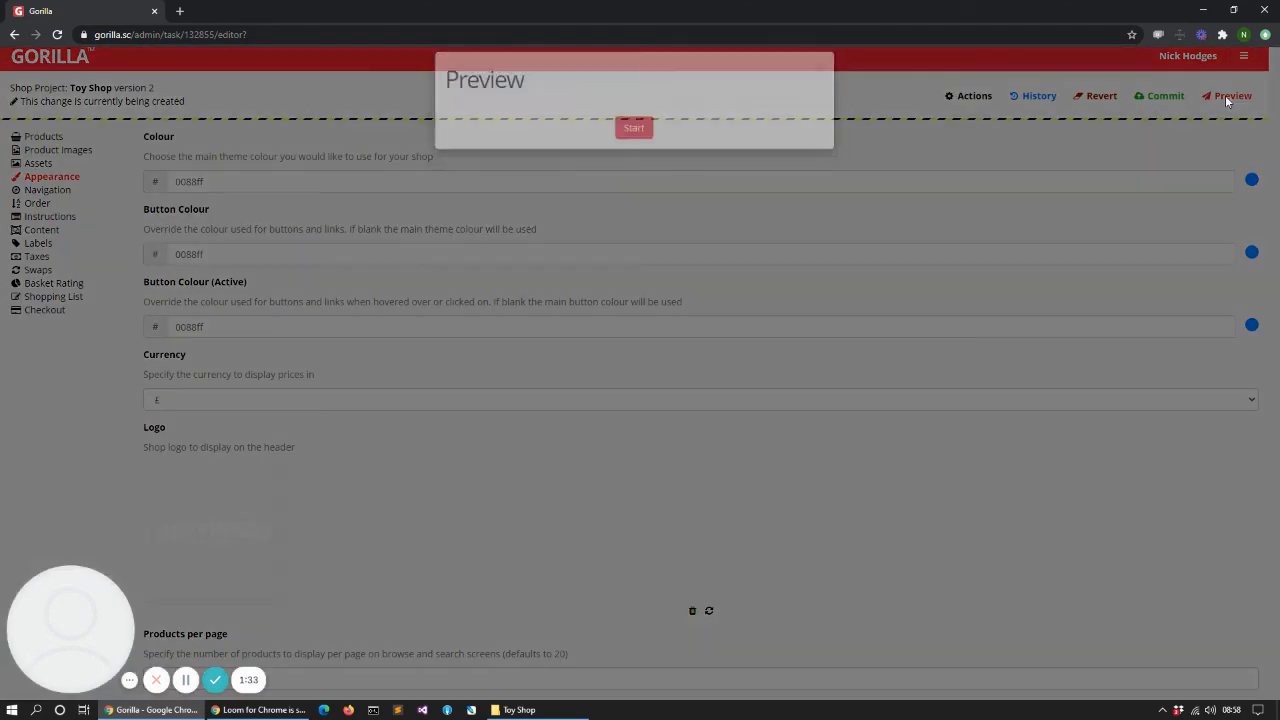